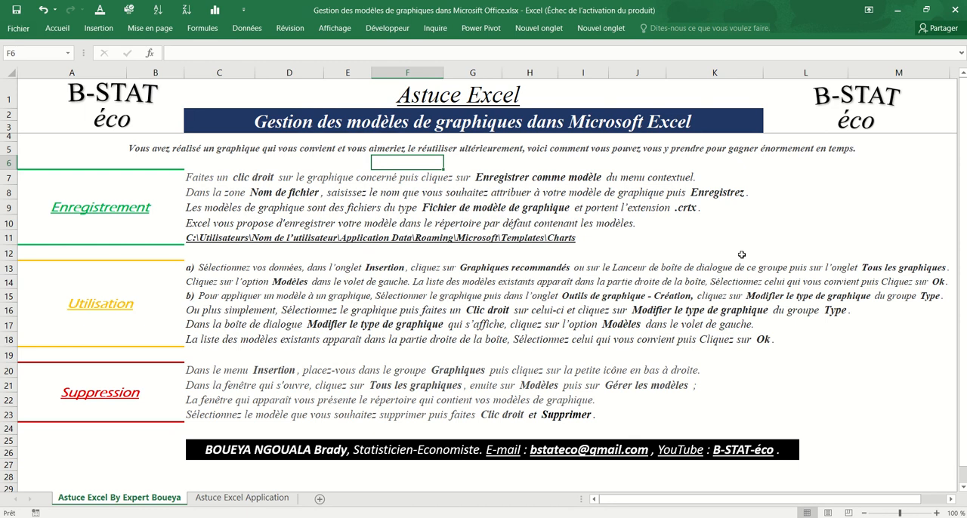
# Read through the Enregistrement instructions in rows 7 to 11 on saving a chart as a template.
pyautogui.click(231, 185)
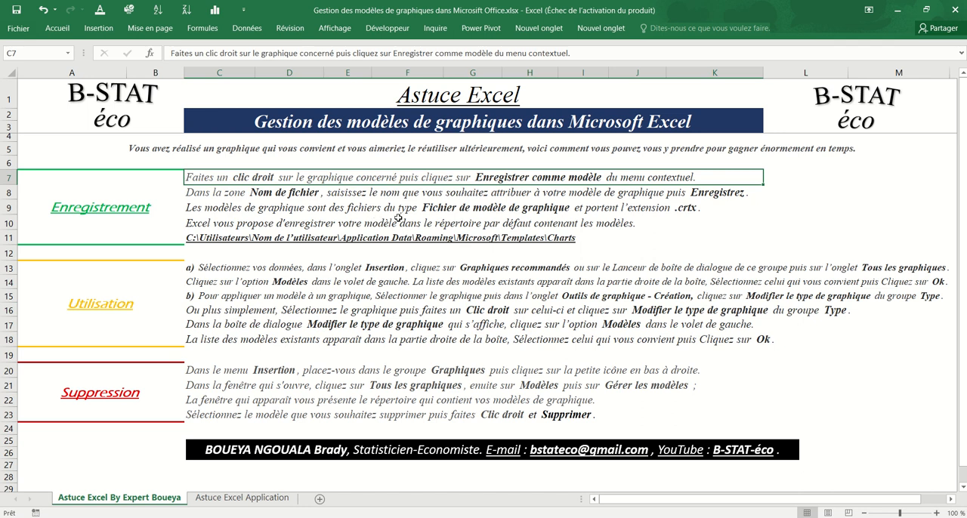
pyautogui.press('Down')
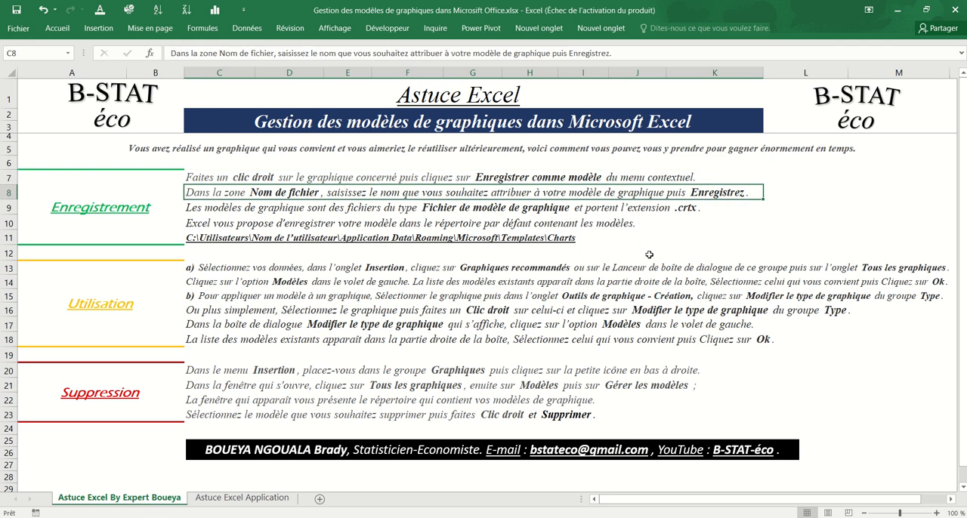
pyautogui.press('Down')
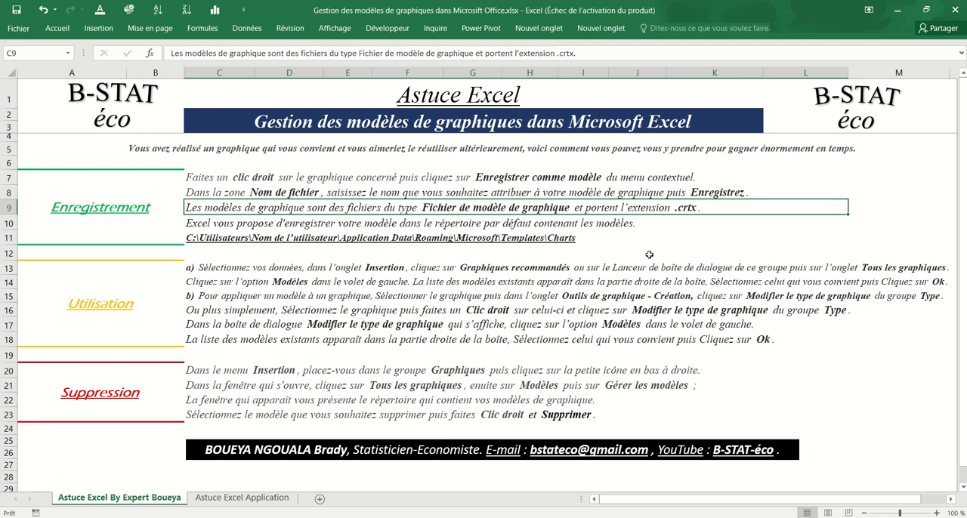
pyautogui.press('Down')
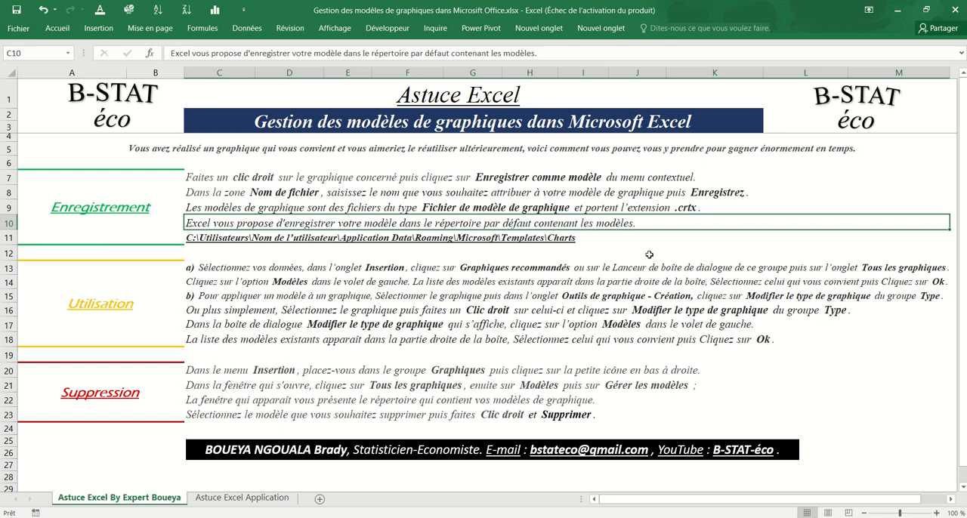
pyautogui.press('Down')
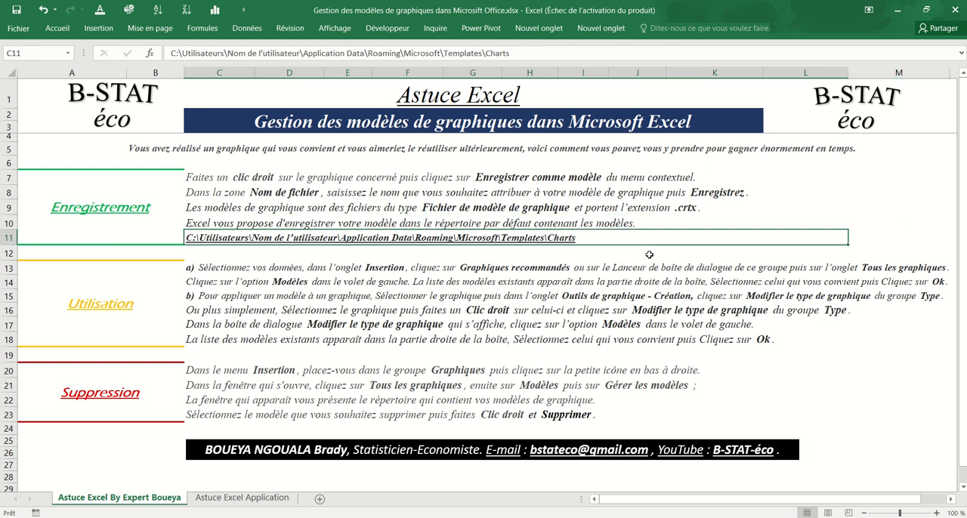
# Read through the Utilisation instructions in rows 13 to 18 on applying a chart template.
pyautogui.press('Down')
pyautogui.press('Down')
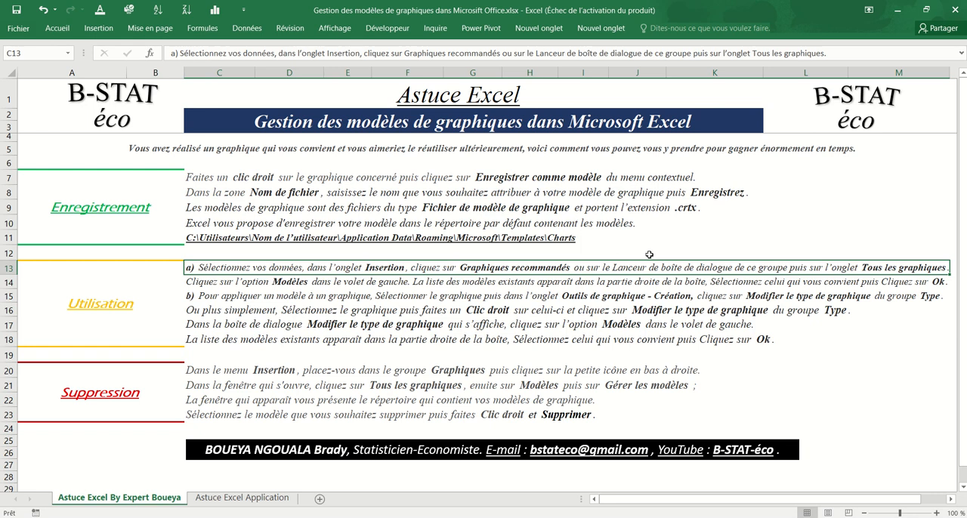
pyautogui.click(771, 296)
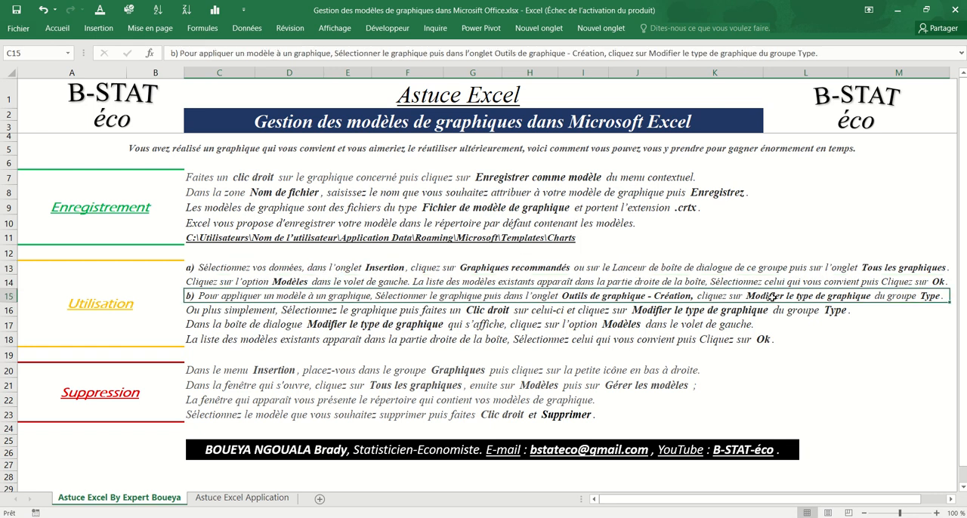
pyautogui.click(492, 312)
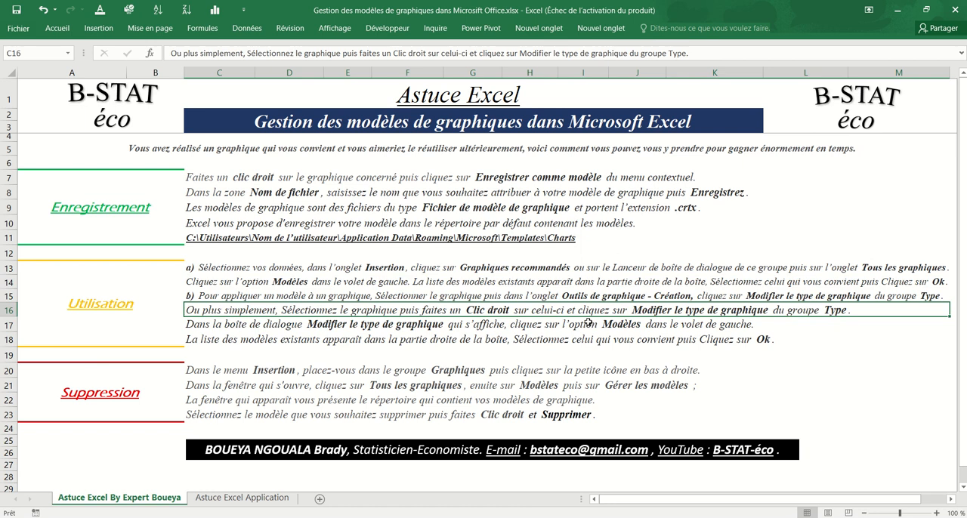
pyautogui.click(555, 330)
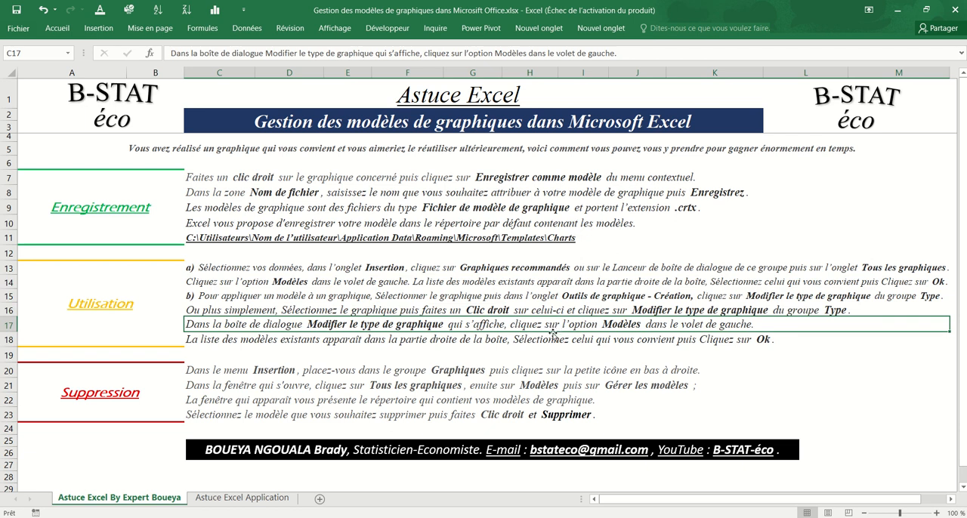
pyautogui.click(532, 341)
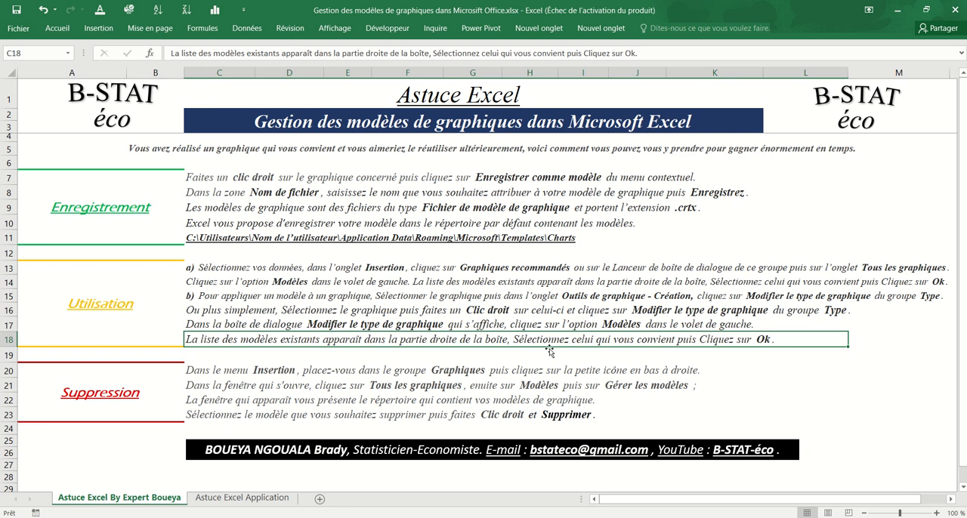
# Review the Suppression instructions in rows 20 to 23 on deleting a template, checking the Charts folder path in row 11.
pyautogui.click(466, 370)
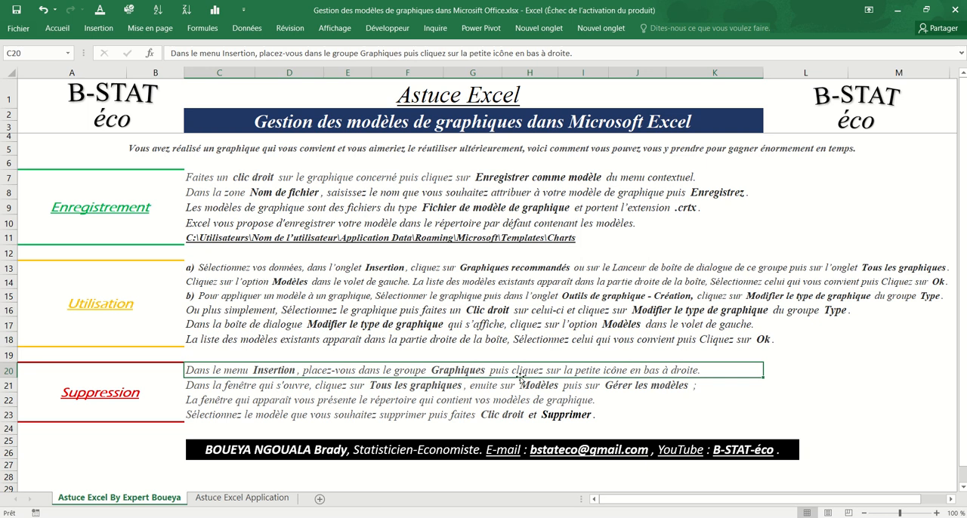
pyautogui.click(274, 388)
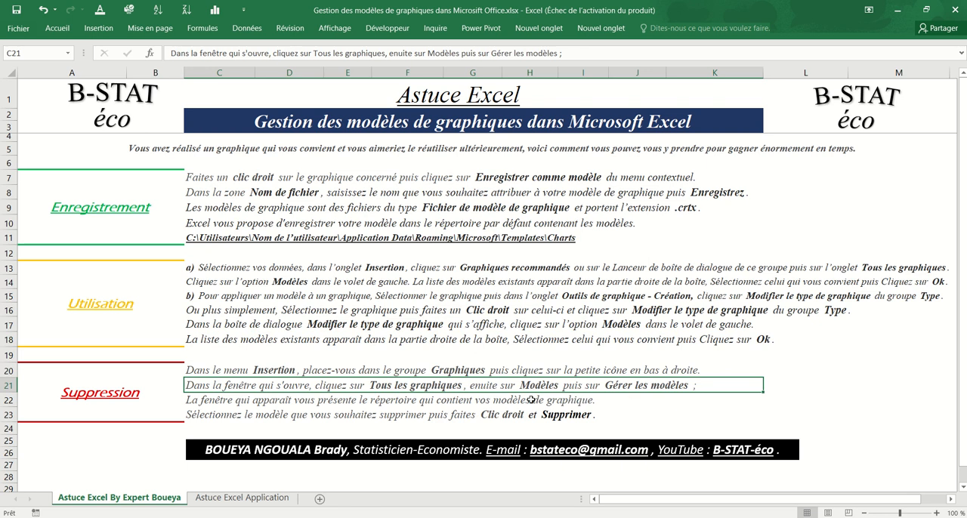
pyautogui.click(436, 405)
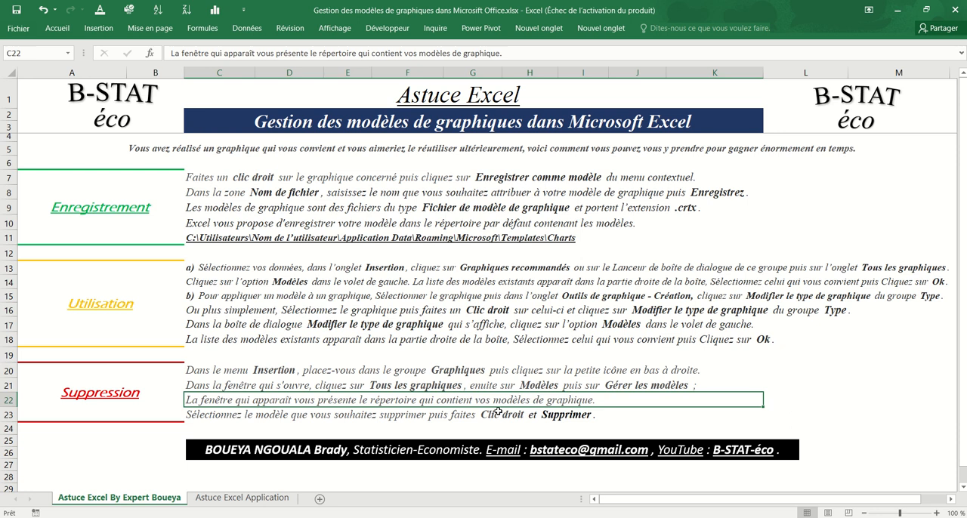
pyautogui.click(420, 238)
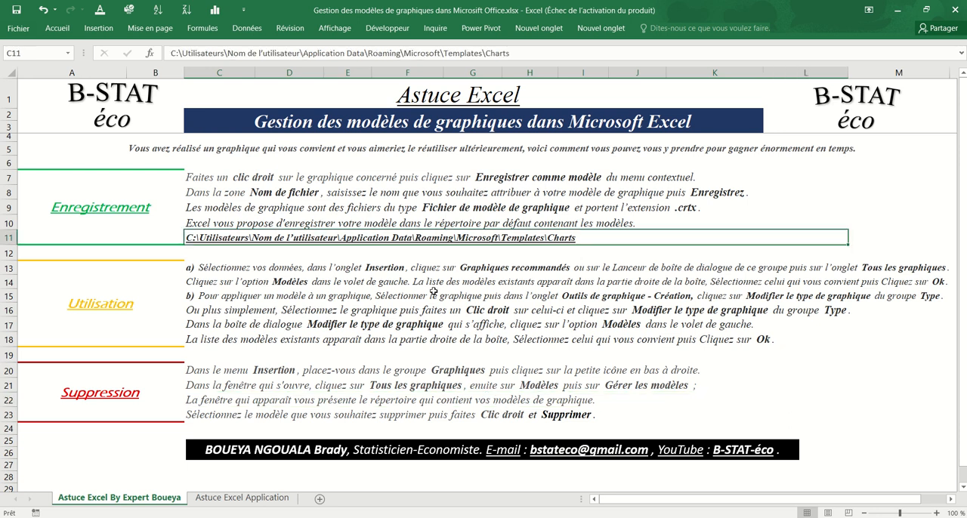
pyautogui.click(453, 414)
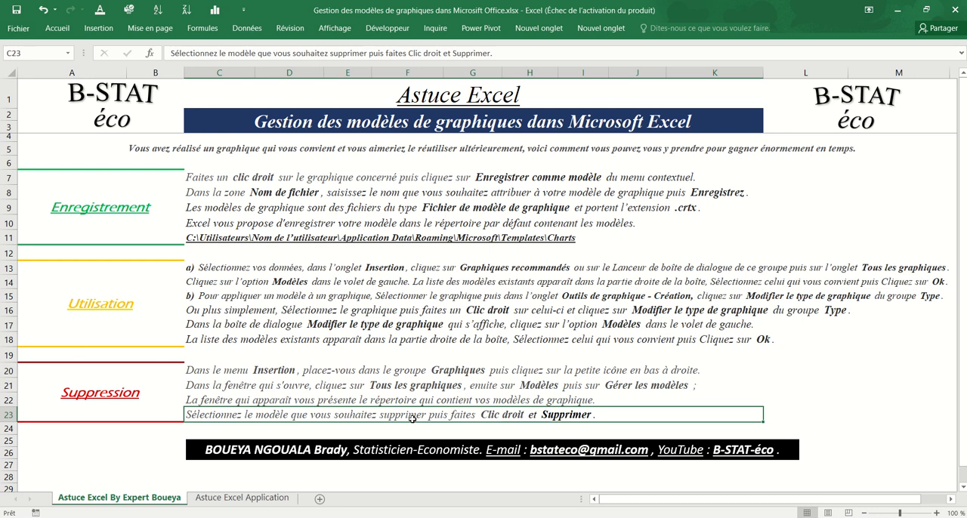
# On the Astuce Excel Application sheet, insert a clustered column chart (Histogramme groupé) of the CEMAC table K7:L13 with each country as a series.
pyautogui.click(249, 498)
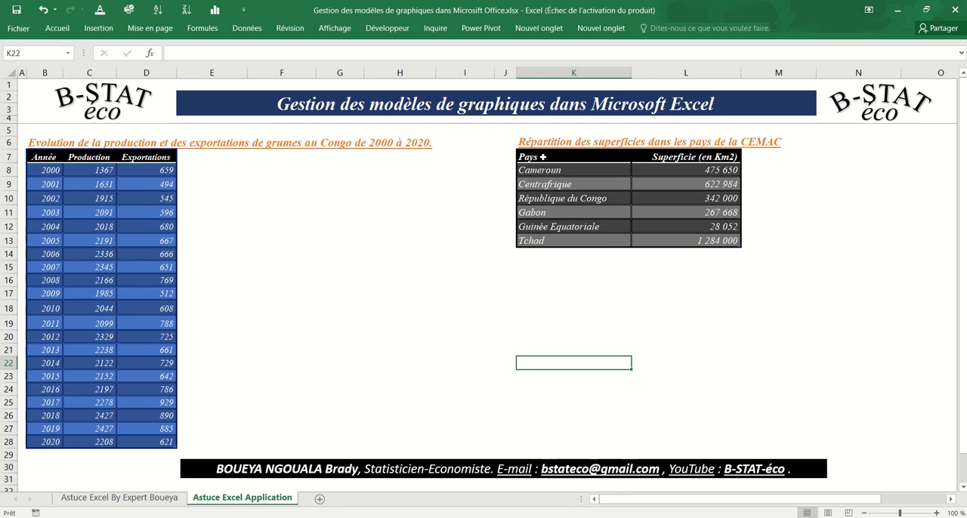
pyautogui.moveTo(550, 158); pyautogui.dragTo(660, 243)
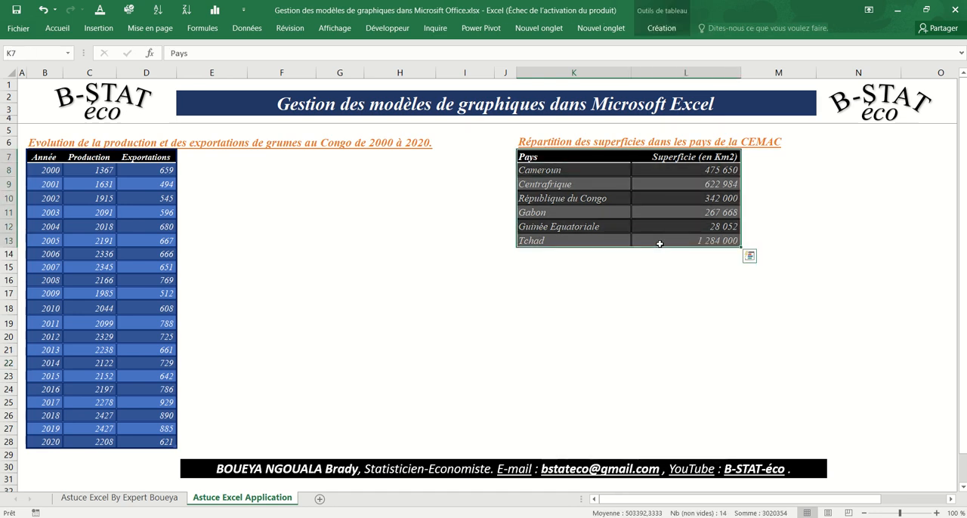
pyautogui.click(97, 29)
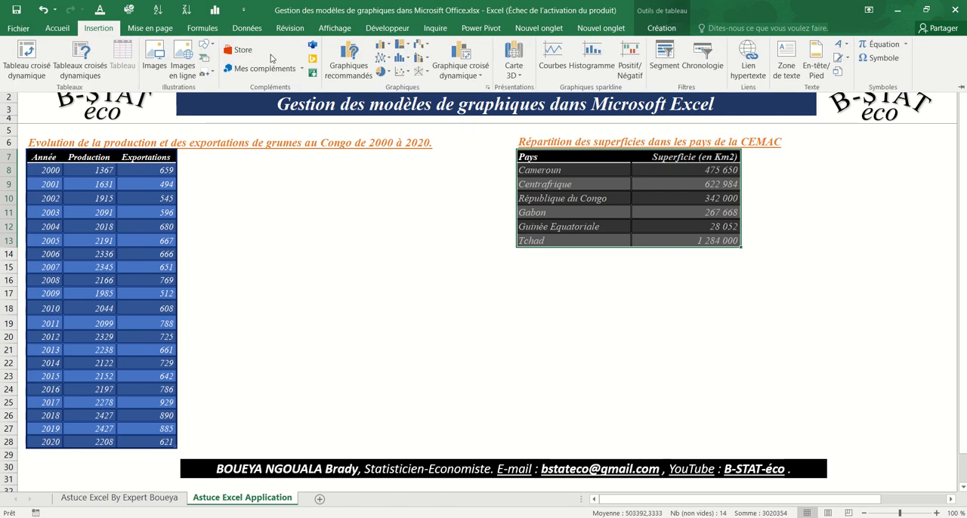
pyautogui.click(351, 62)
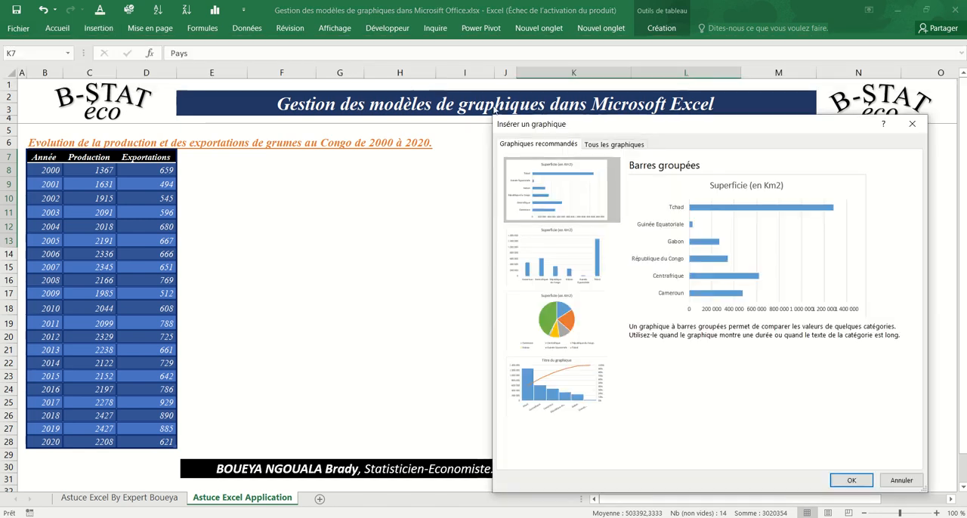
pyautogui.click(604, 145)
pyautogui.moveTo(865, 263)
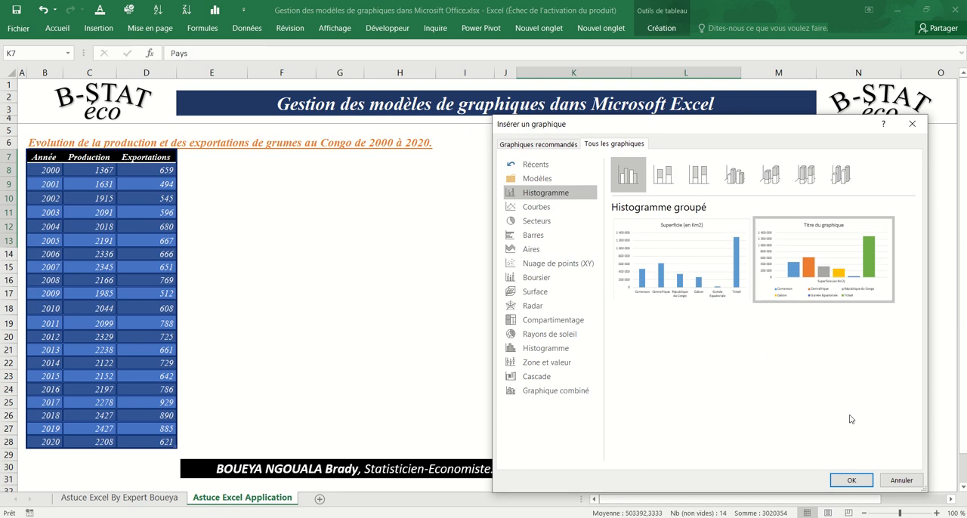
pyautogui.click(854, 480)
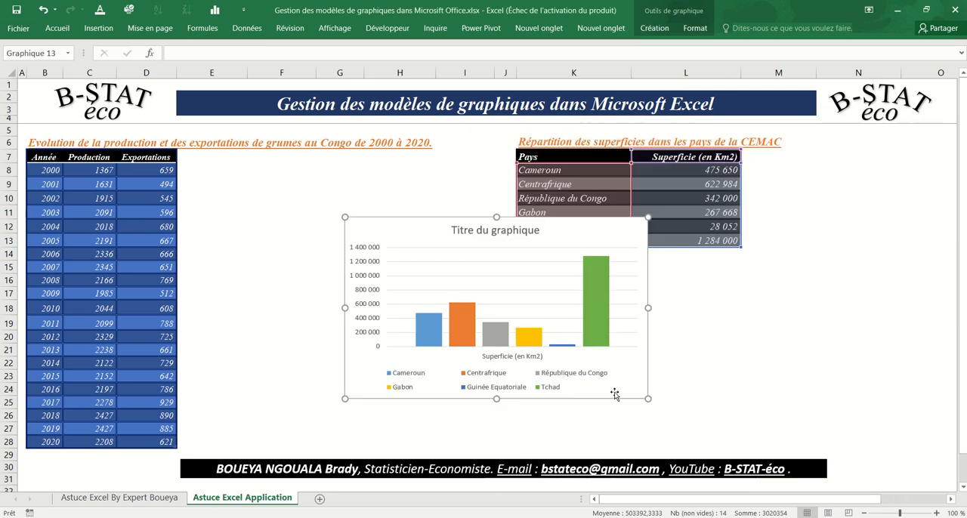
# Place the new chart directly below the CEMAC table and apply the dark-background chart style to it.
pyautogui.moveTo(617, 393); pyautogui.dragTo(786, 429)
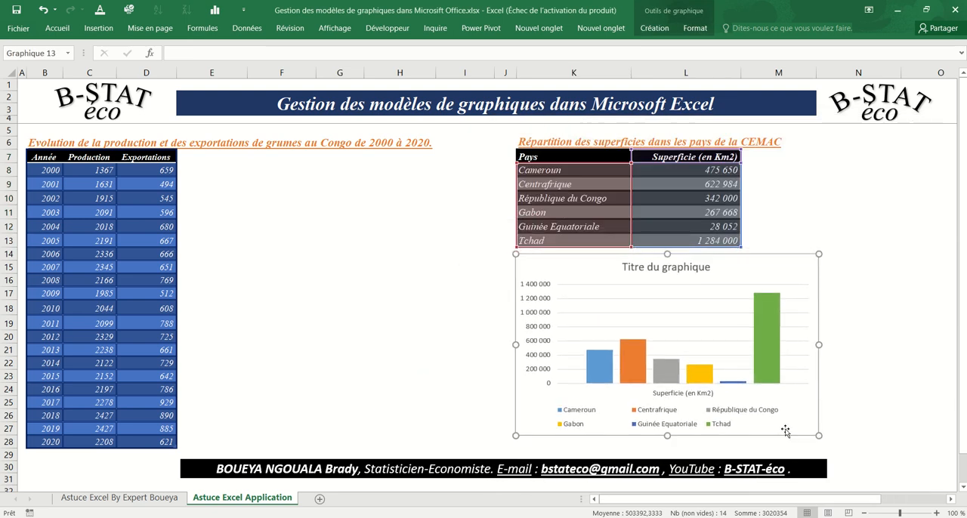
pyautogui.click(655, 28)
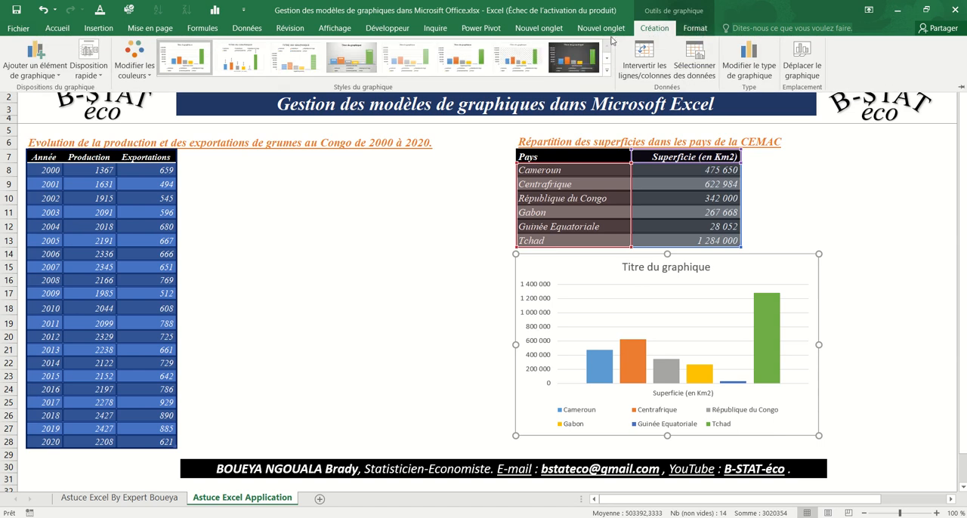
pyautogui.click(574, 57)
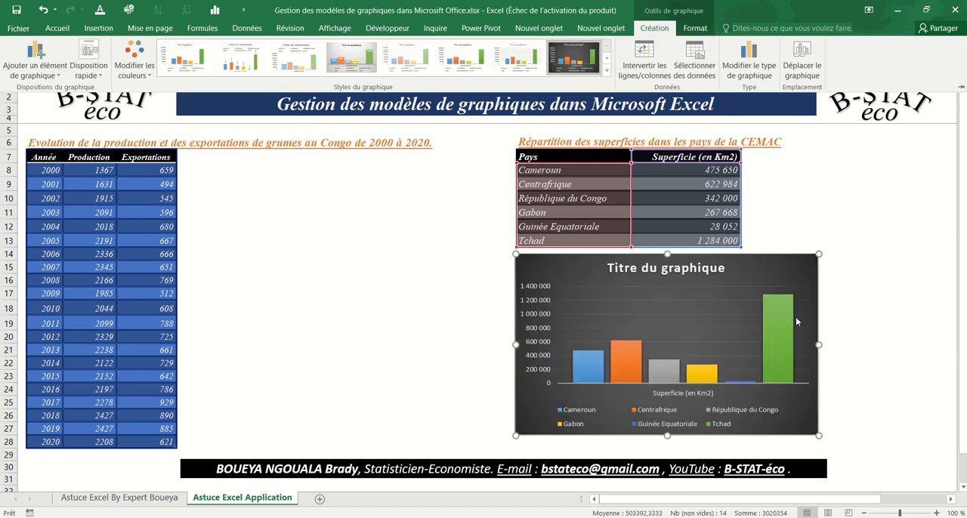
# Save the dark CEMAC chart as a chart template named Modèle de graphique in the default Charts folder.
pyautogui.rightClick(783, 269)
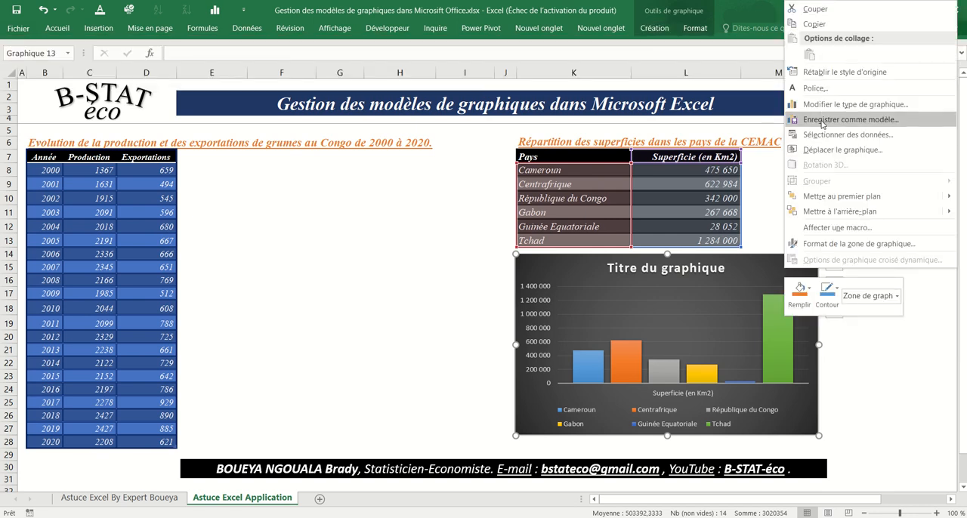
pyautogui.click(821, 122)
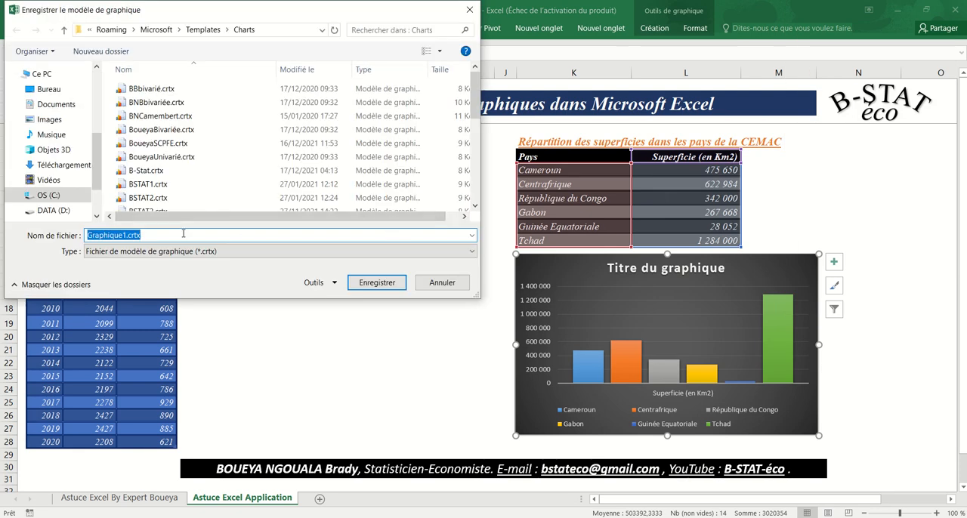
pyautogui.press('BackSpace')
pyautogui.write('Modèle de g')
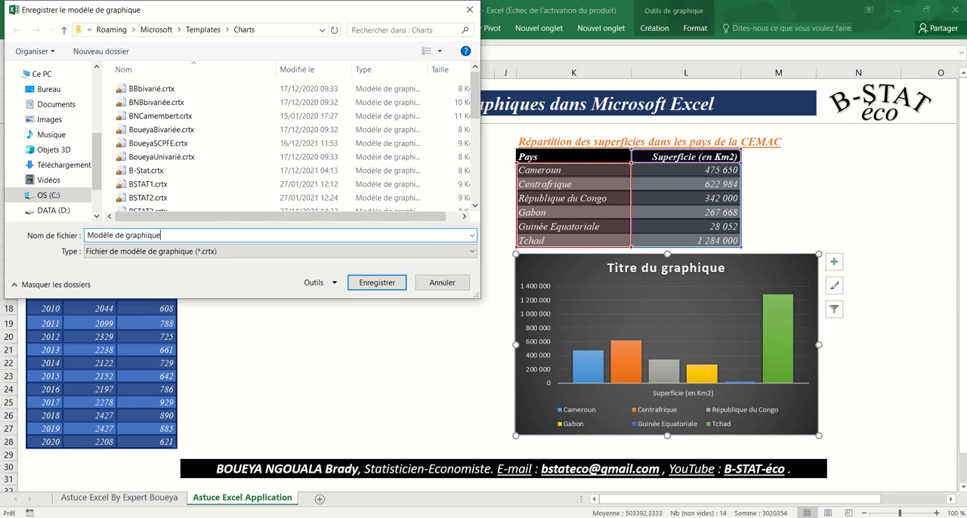
pyautogui.click(377, 283)
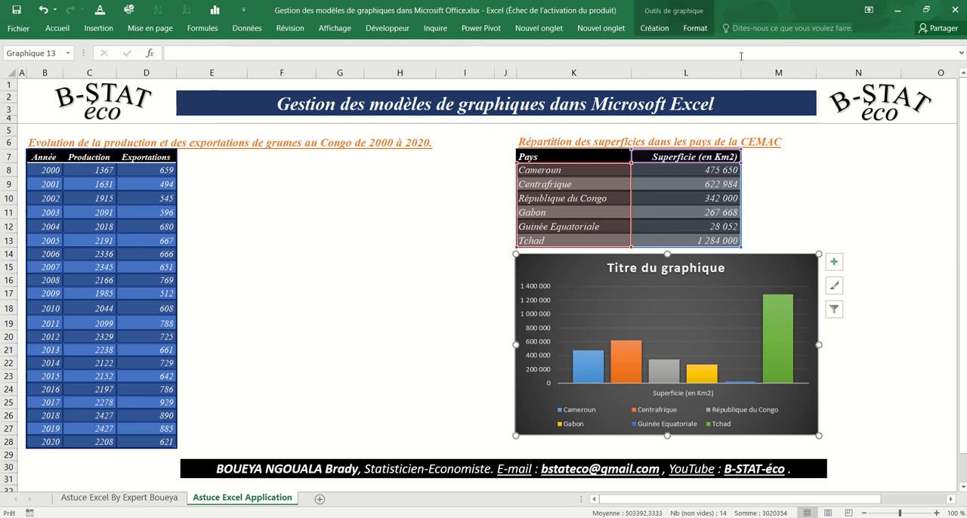
# Check the saved chart templates available for changing the chart type, previewing Modèle de graphique, and leave without applying one.
pyautogui.click(654, 28)
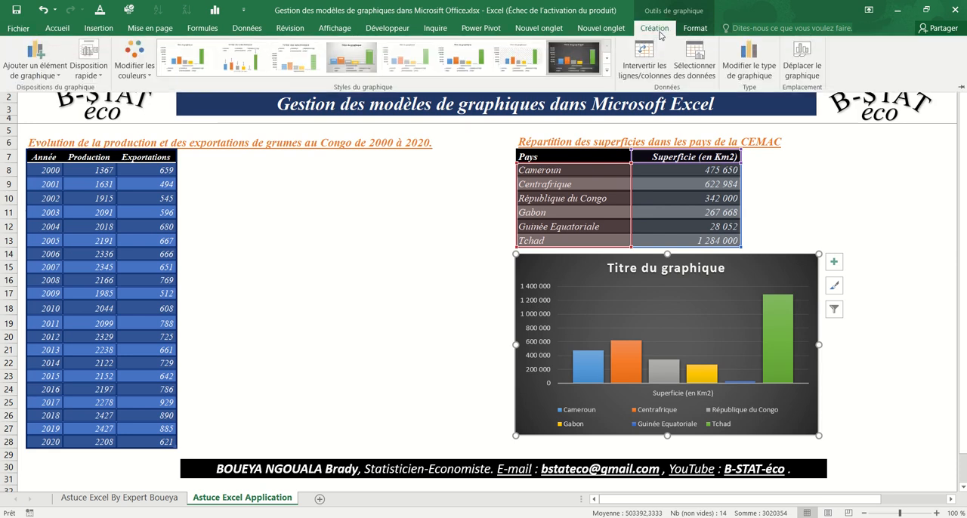
pyautogui.click(750, 64)
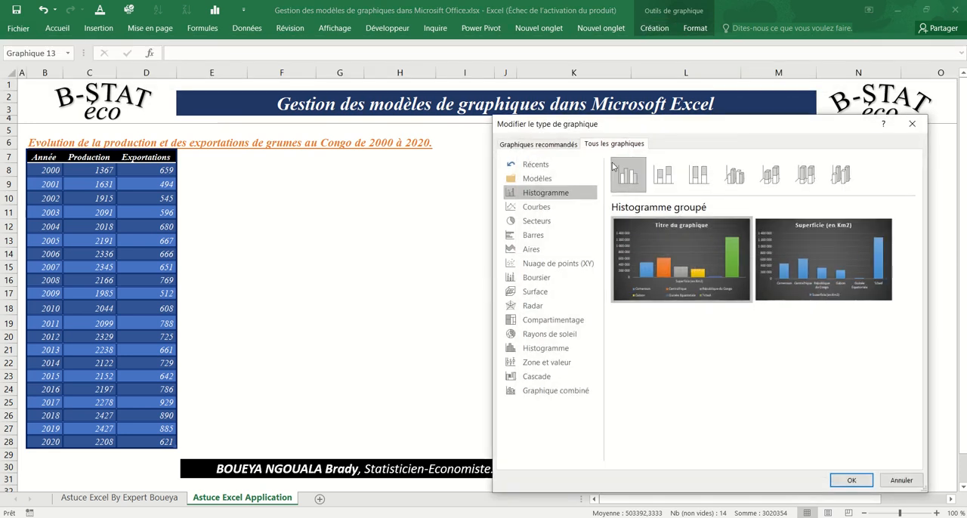
pyautogui.click(558, 178)
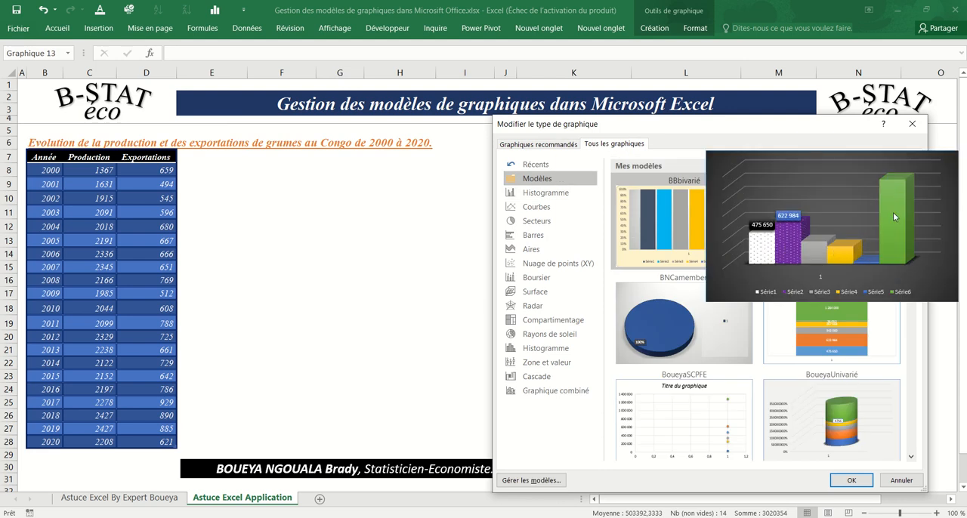
pyautogui.moveTo(912, 208); pyautogui.dragTo(910, 445)
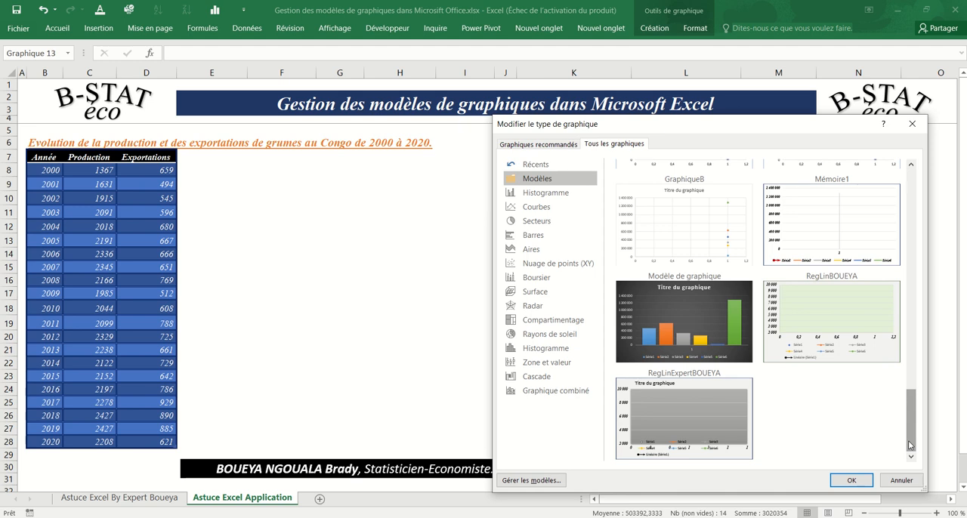
pyautogui.moveTo(678, 320)
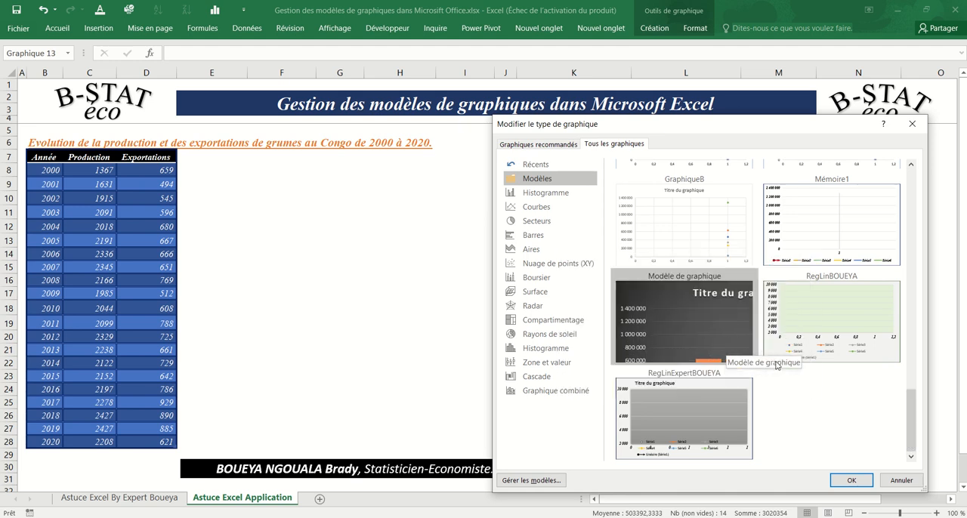
pyautogui.moveTo(719, 327)
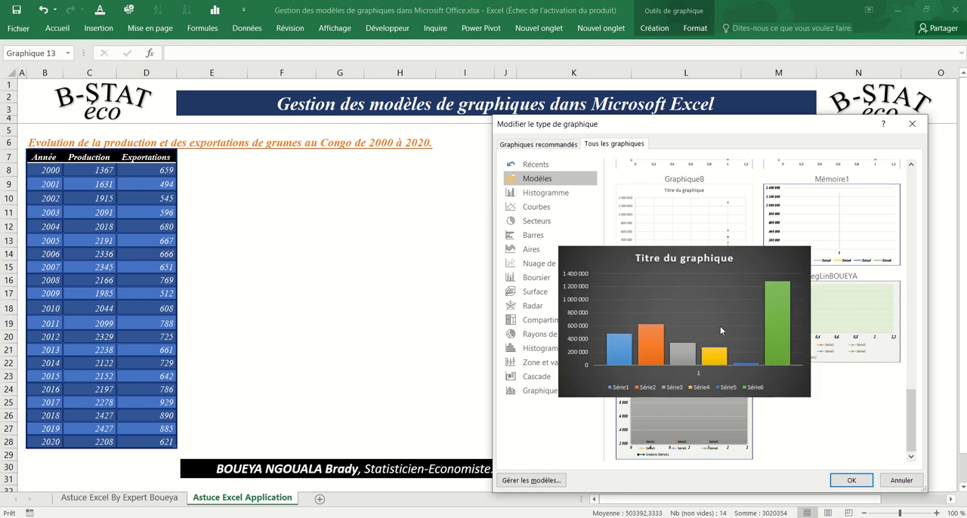
pyautogui.click(897, 483)
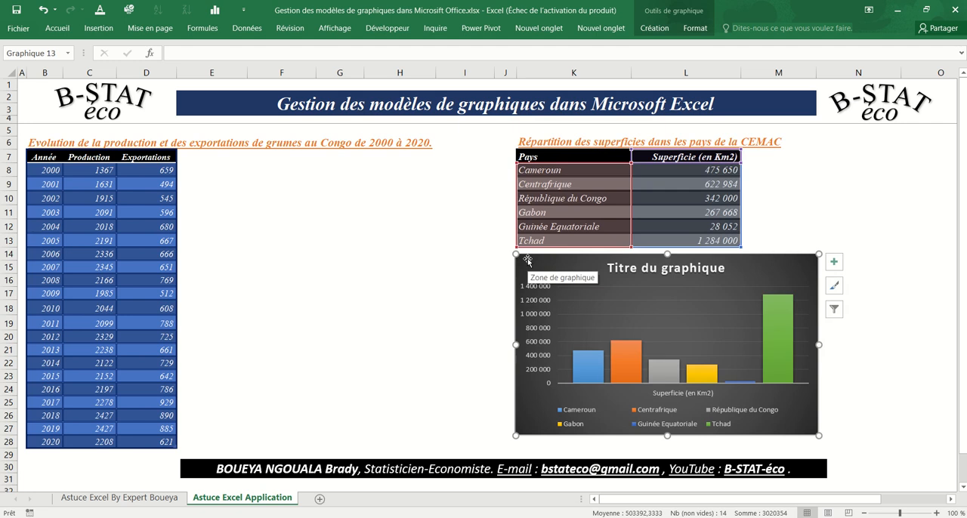
# Replace the dark column chart below the CEMAC table with a chart of K7:L13 made from the saved exploded 3D pie template.
pyautogui.press('Delete')
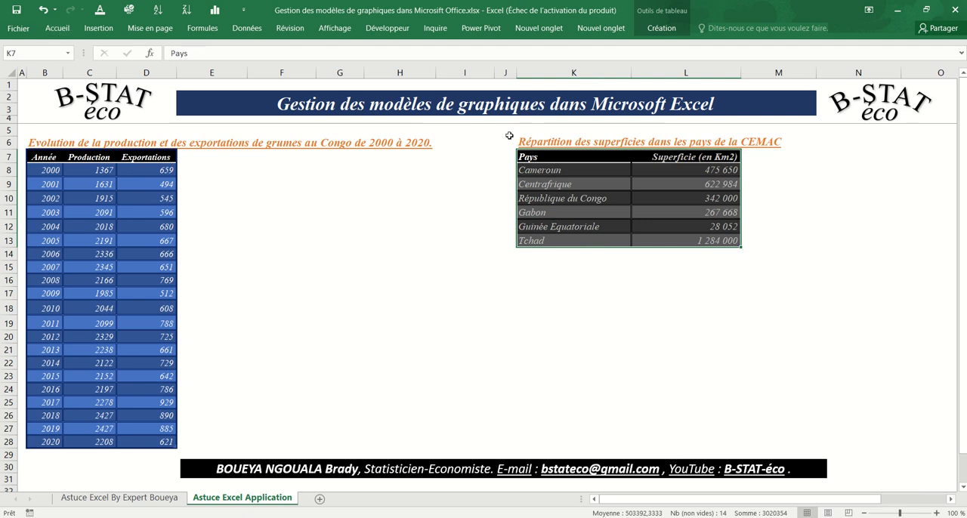
pyautogui.click(98, 28)
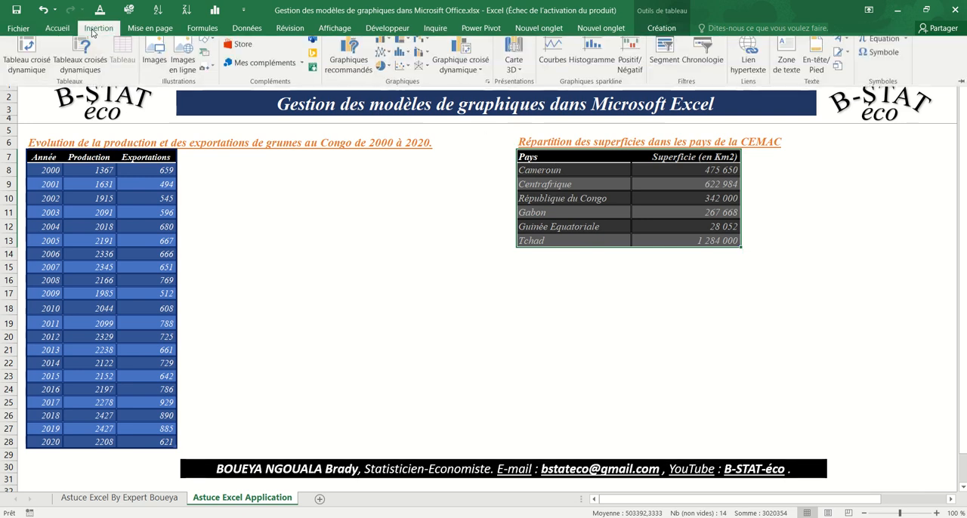
pyautogui.click(356, 71)
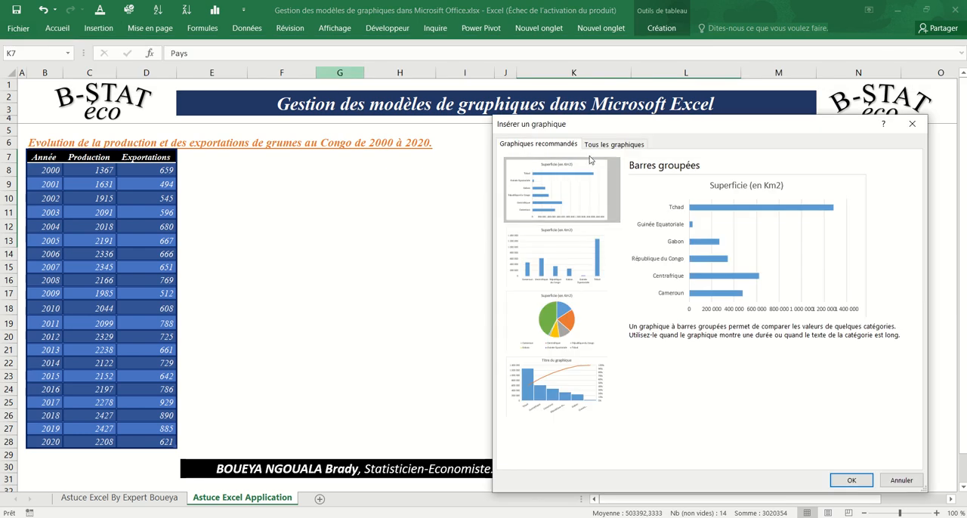
pyautogui.click(598, 148)
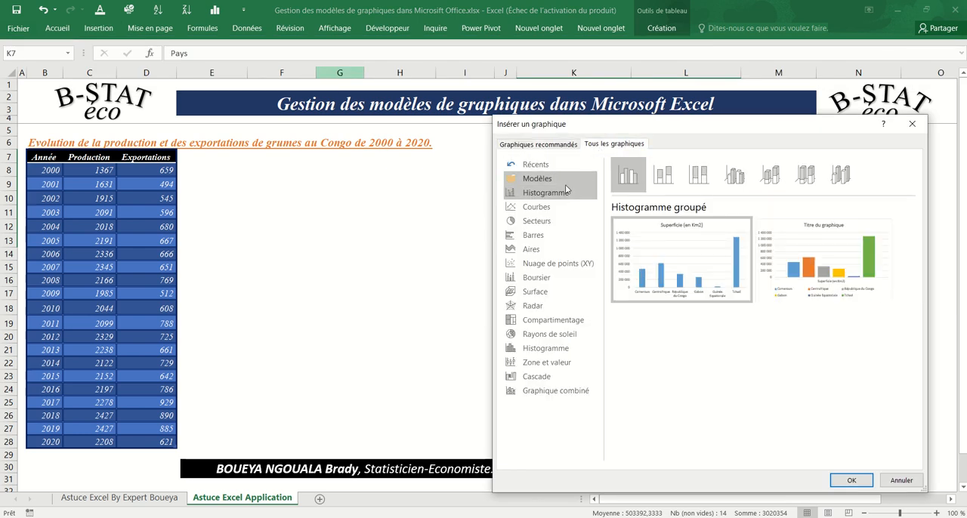
pyautogui.click(535, 178)
pyautogui.moveTo(913, 200); pyautogui.dragTo(905, 319)
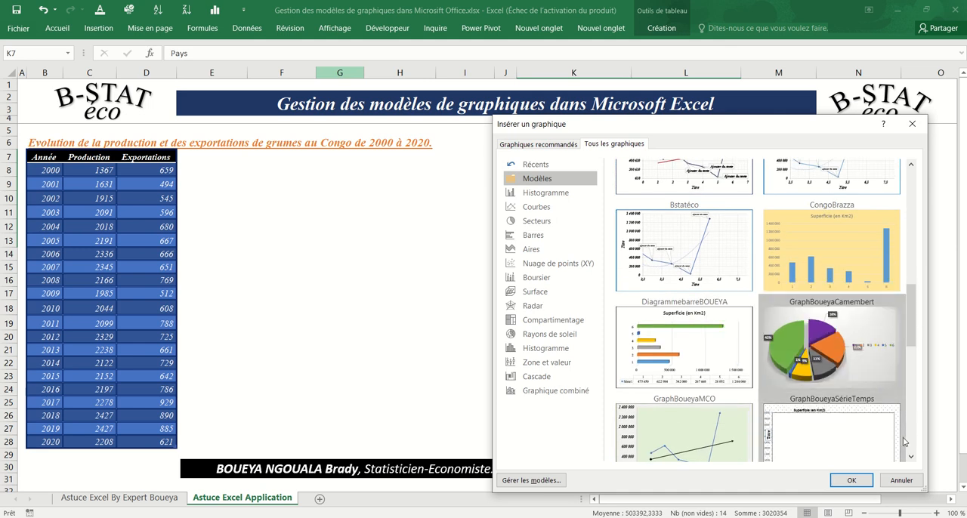
pyautogui.click(859, 480)
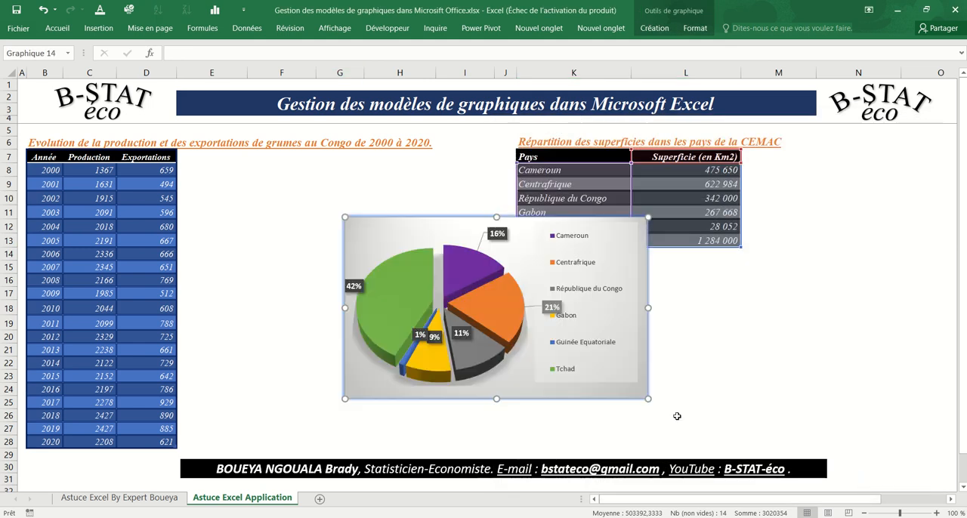
pyautogui.moveTo(558, 401); pyautogui.dragTo(724, 442)
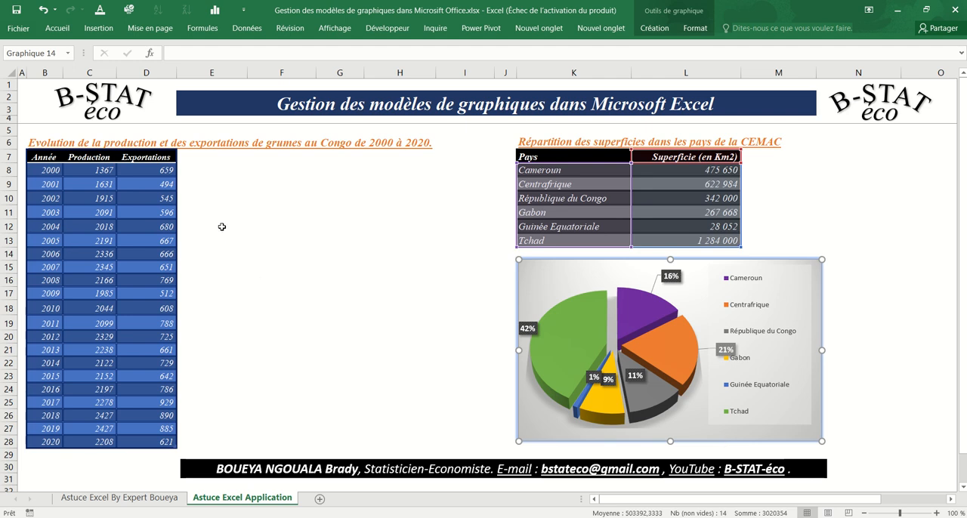
# Insert the recommended line chart (Courbes) of the production and exports table B7:D28.
pyautogui.click(46, 157)
pyautogui.moveTo(46, 156); pyautogui.dragTo(152, 440)
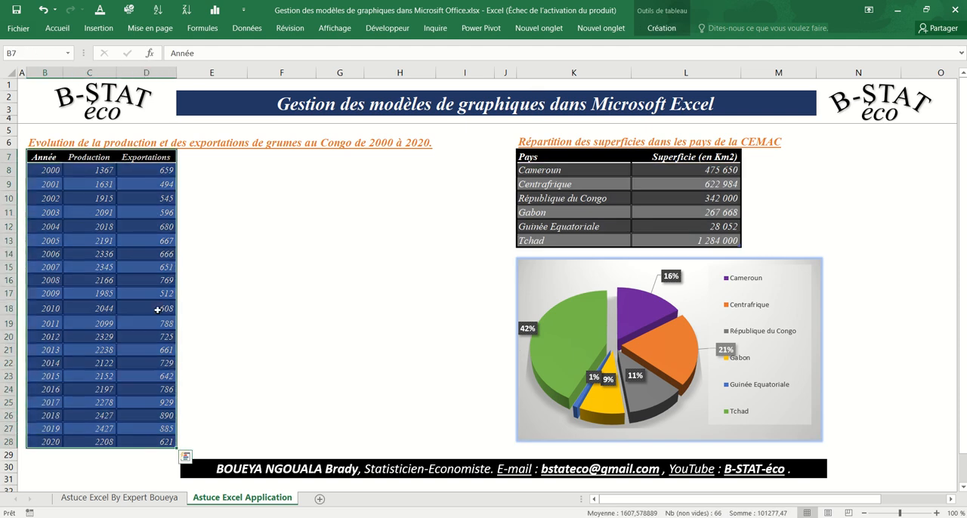
pyautogui.click(96, 30)
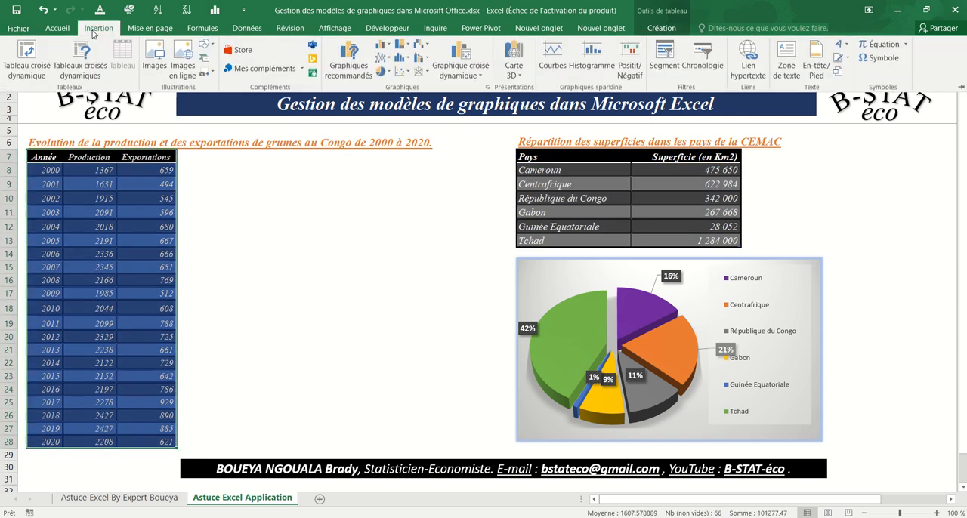
pyautogui.click(348, 60)
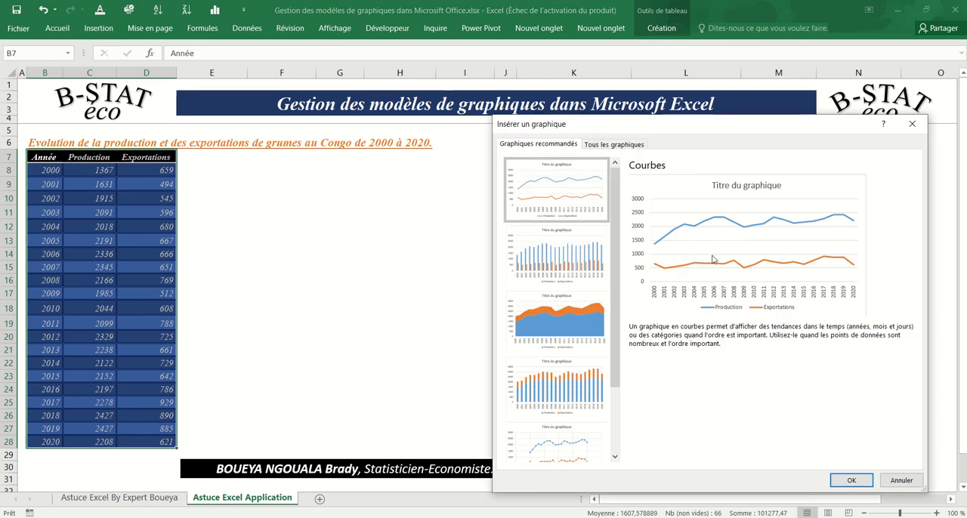
pyautogui.click(851, 481)
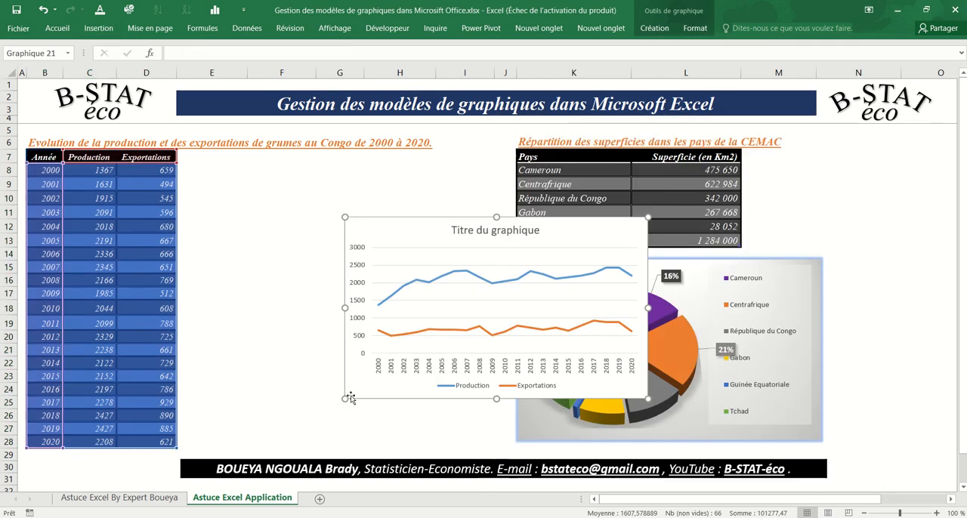
# Move the line chart directly beside the production table and enlarge it slightly in height and width.
pyautogui.moveTo(355, 398); pyautogui.dragTo(194, 336)
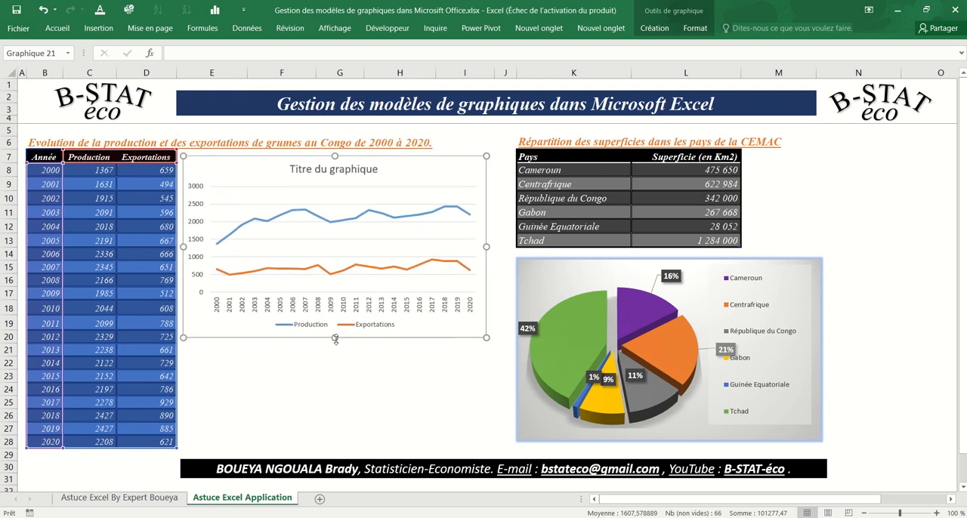
pyautogui.moveTo(334, 338); pyautogui.dragTo(337, 359)
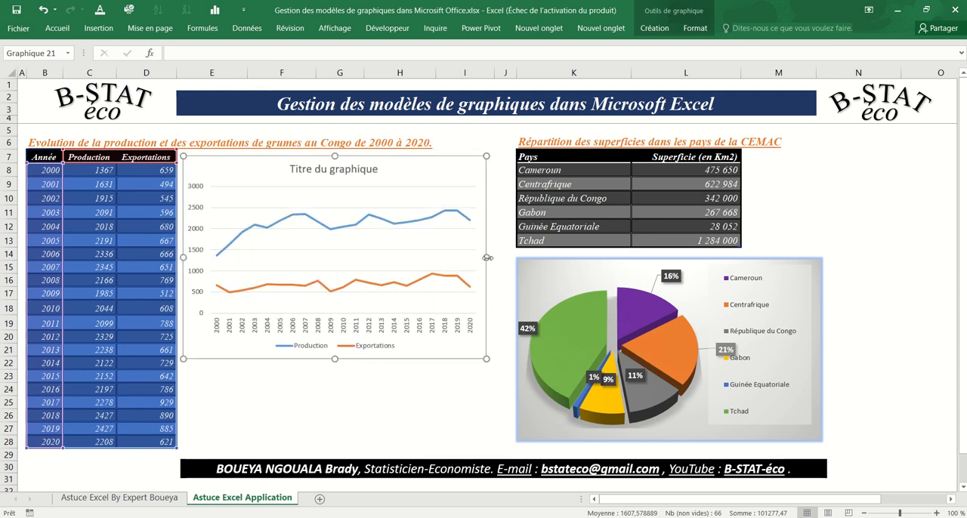
pyautogui.moveTo(489, 258); pyautogui.dragTo(495, 258)
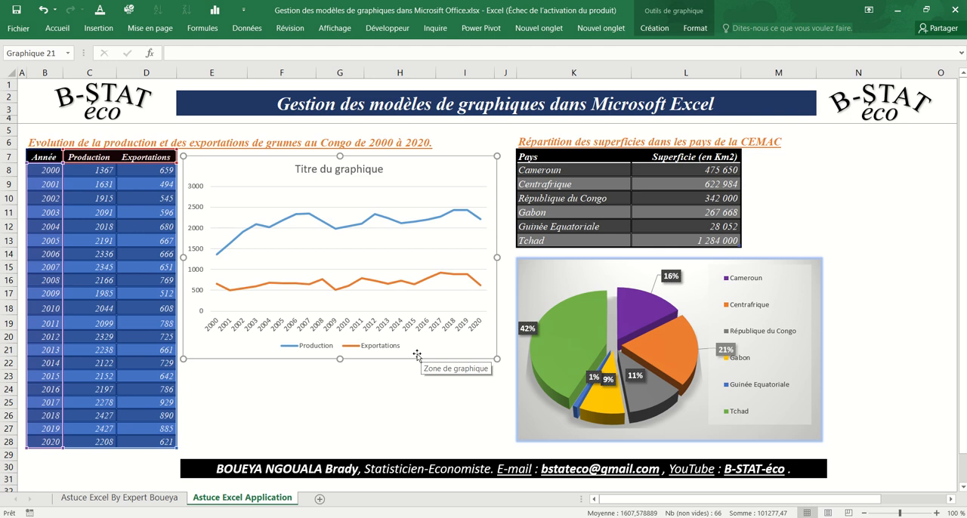
# Change the line chart's type to the saved B-Stat chart template.
pyautogui.click(661, 32)
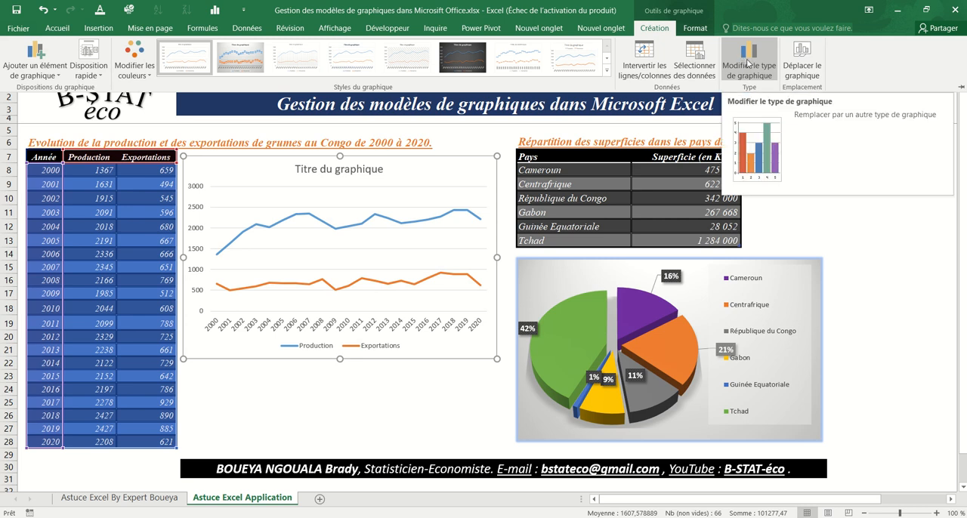
pyautogui.rightClick(459, 345)
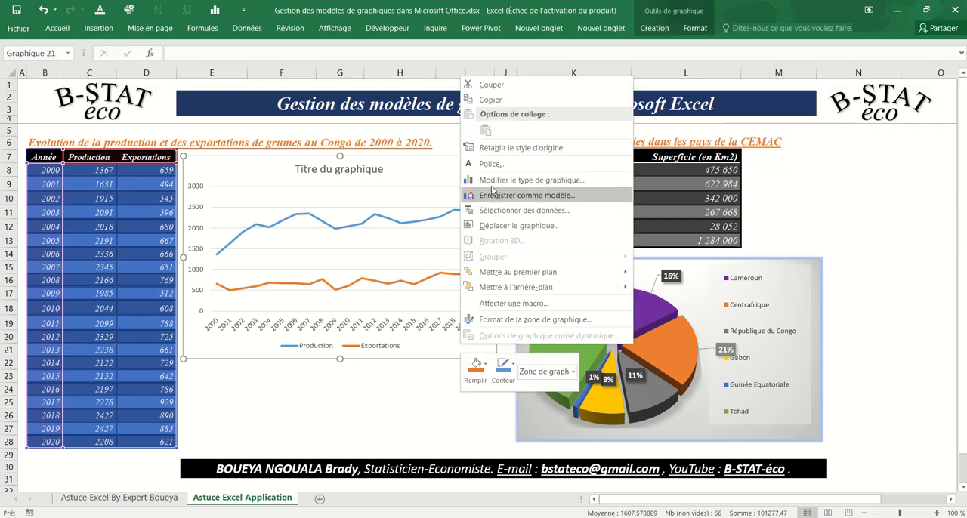
pyautogui.click(492, 181)
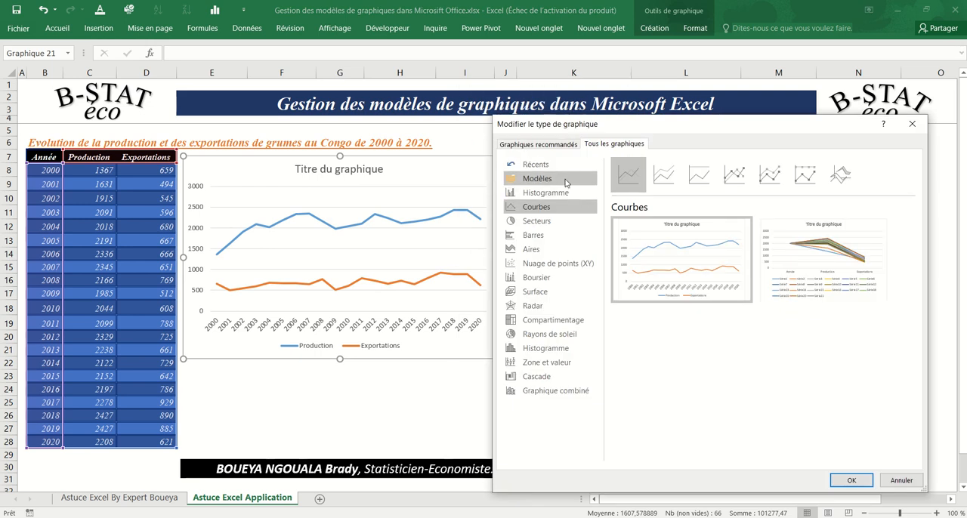
pyautogui.click(565, 181)
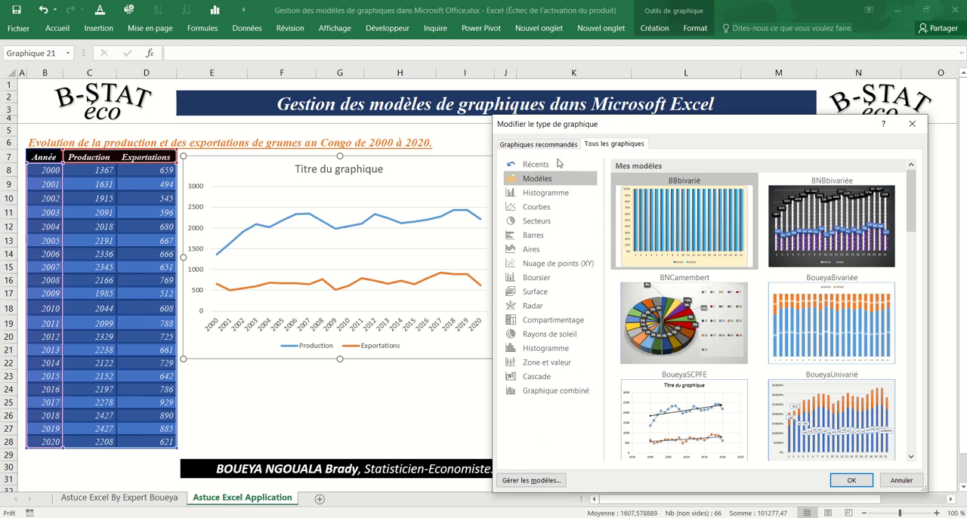
pyautogui.moveTo(912, 204); pyautogui.dragTo(912, 250)
pyautogui.moveTo(702, 306)
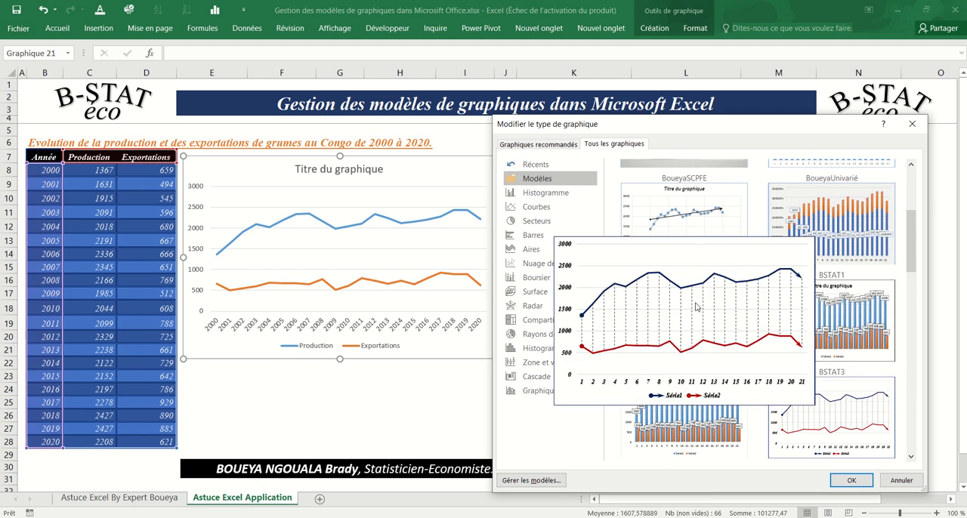
pyautogui.click(842, 476)
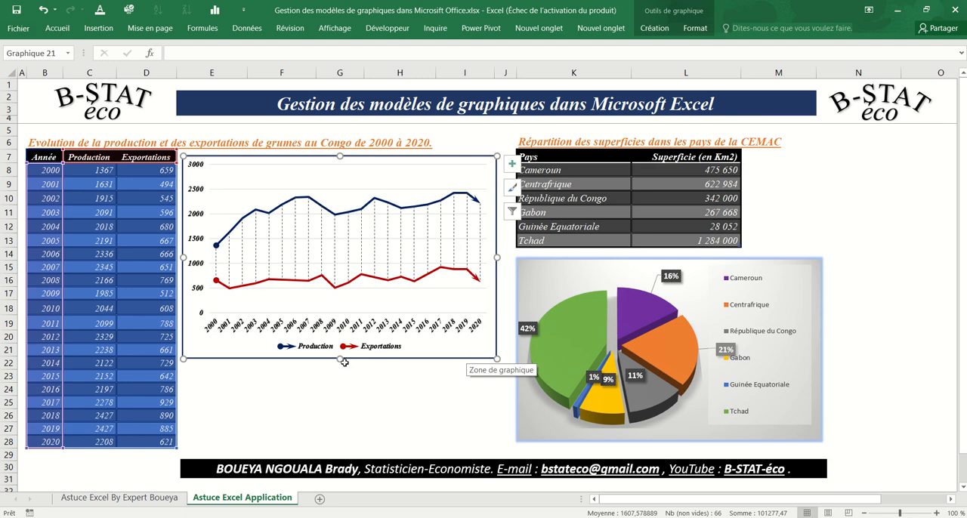
pyautogui.click(452, 428)
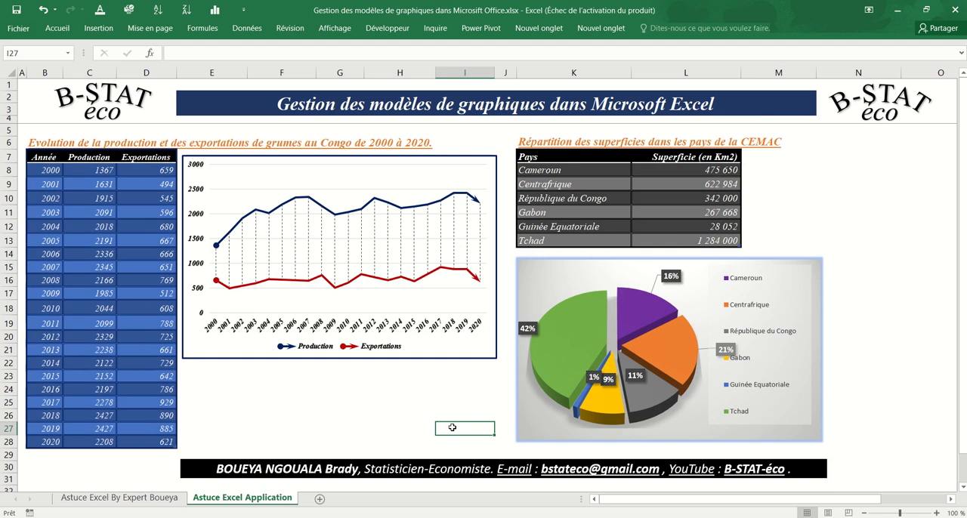
pyautogui.click(473, 356)
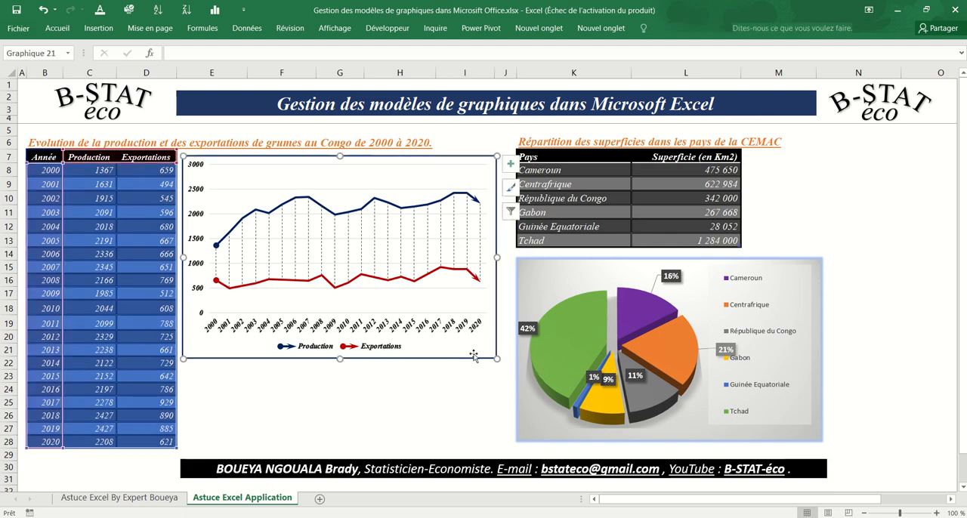
pyautogui.click(843, 238)
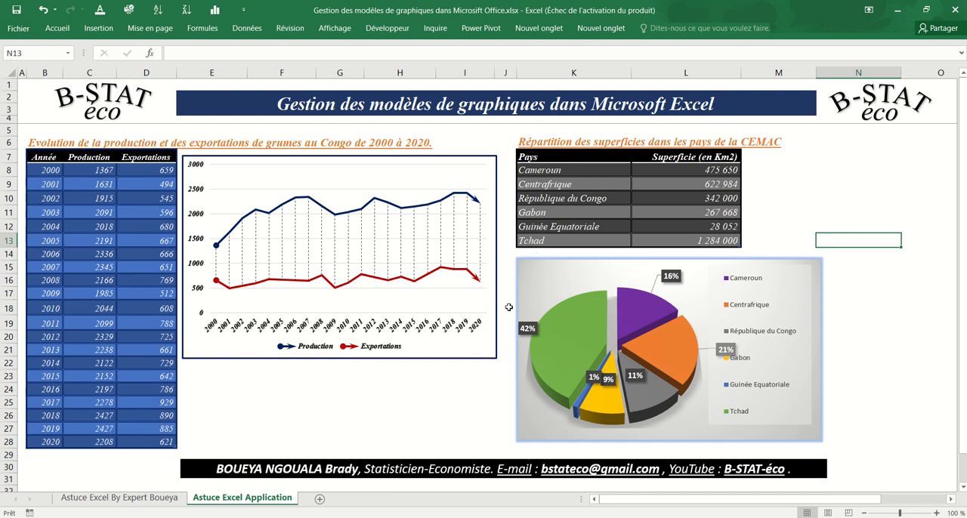
# Open the folder of saved chart templates for management from the line chart's change-type dialog.
pyautogui.click(482, 354)
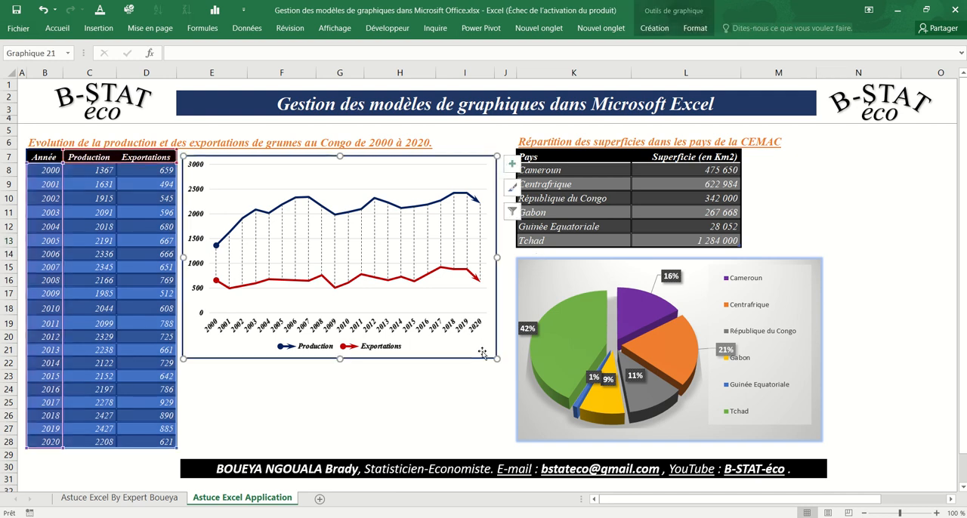
pyautogui.click(654, 28)
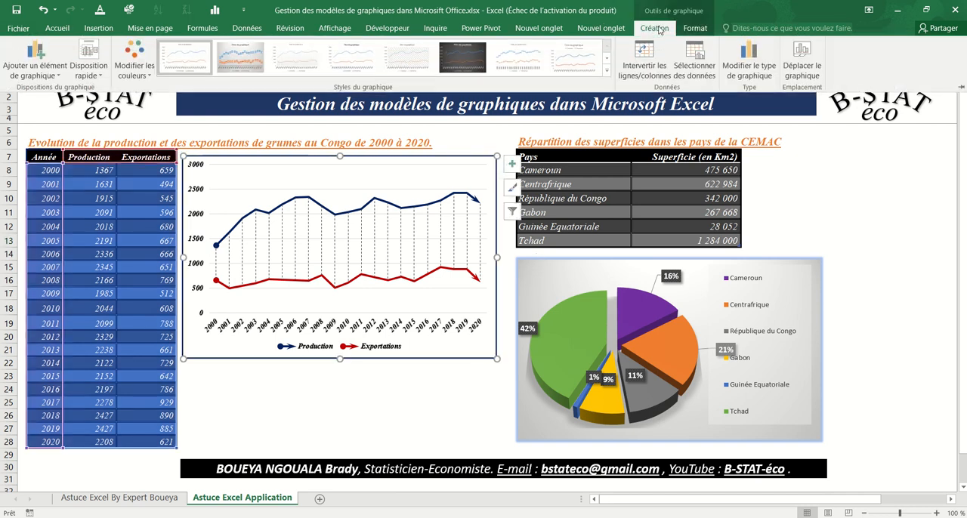
pyautogui.click(751, 54)
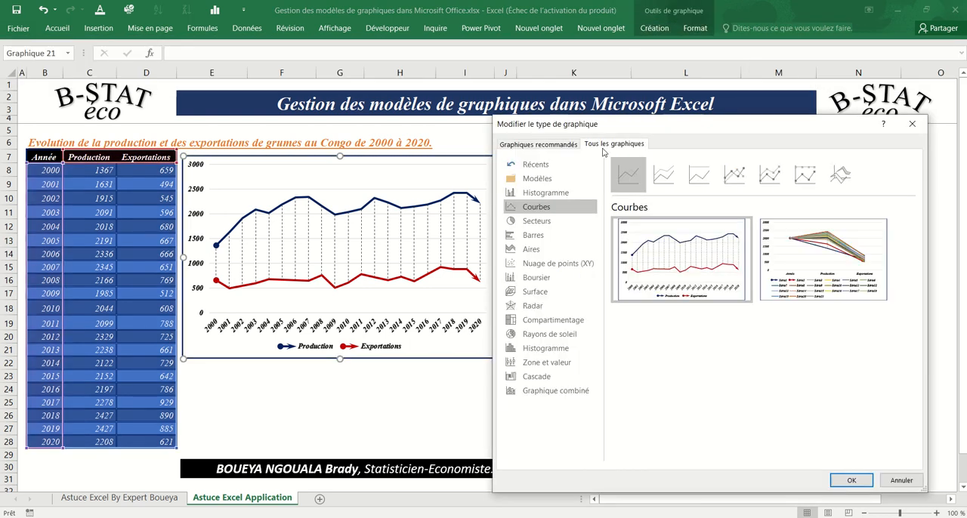
pyautogui.click(537, 179)
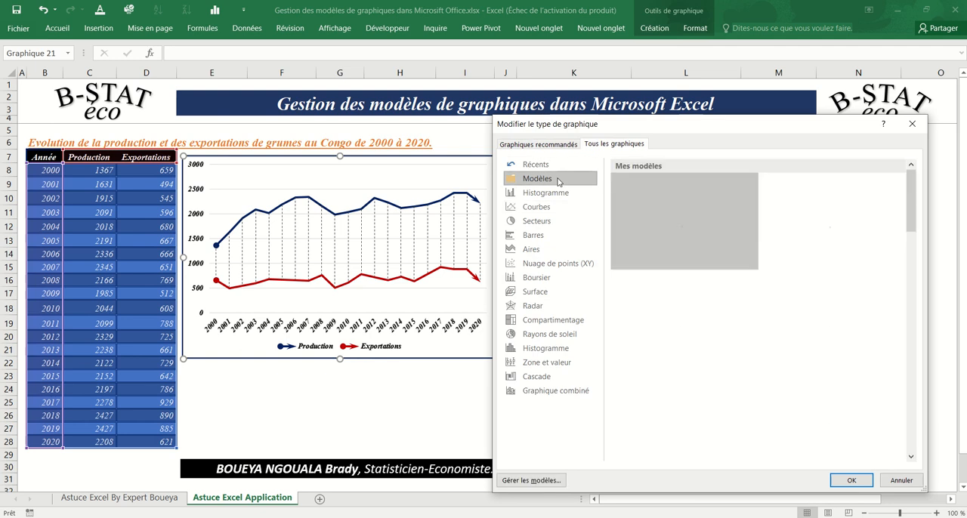
pyautogui.click(527, 483)
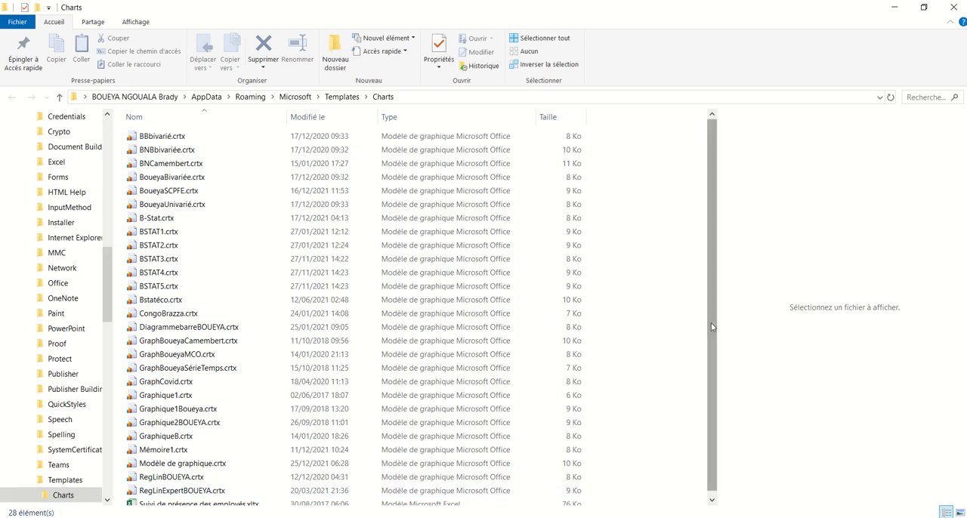
# Delete the template file Modèle de graphique.crtx from the Charts folder and return to the worksheet without changing the chart type.
pyautogui.moveTo(712, 326); pyautogui.dragTo(707, 259)
pyautogui.moveTo(713, 284); pyautogui.dragTo(710, 318)
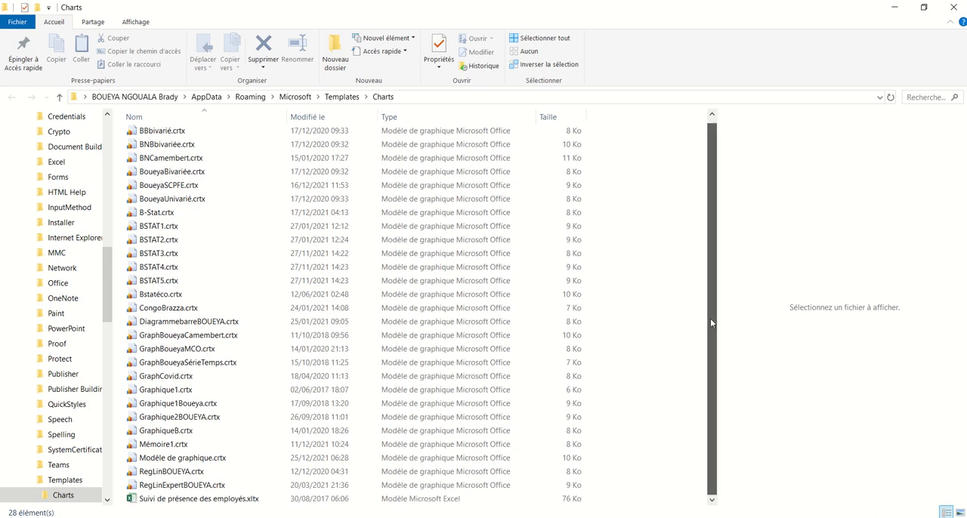
pyautogui.click(233, 463)
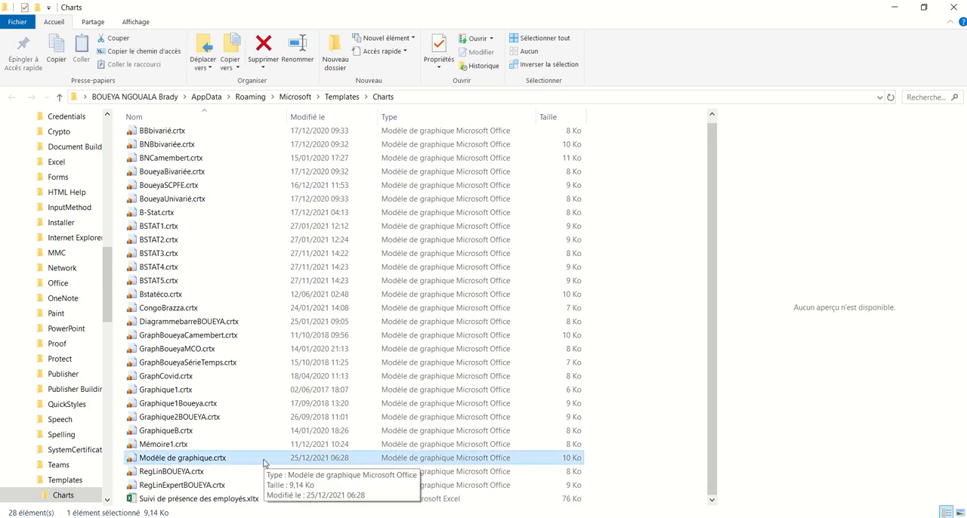
pyautogui.press('Delete')
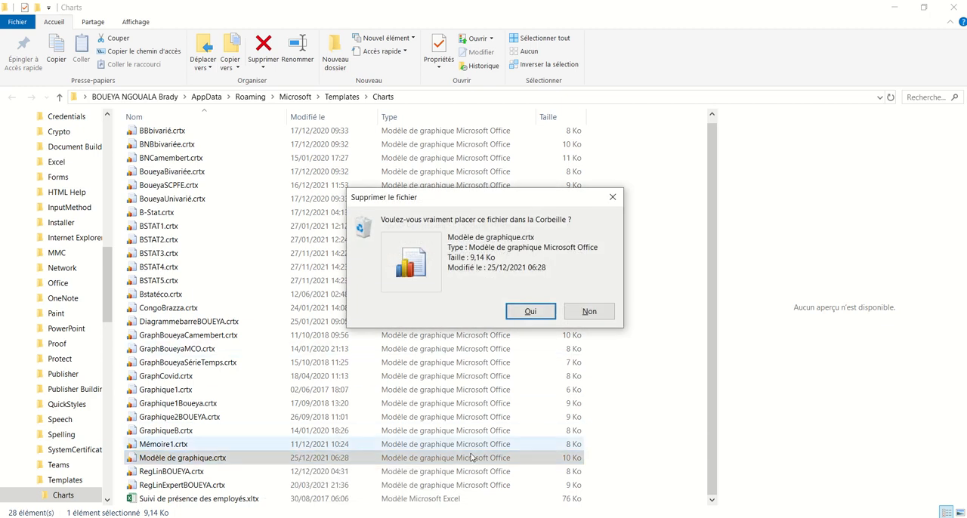
pyautogui.press('Return')
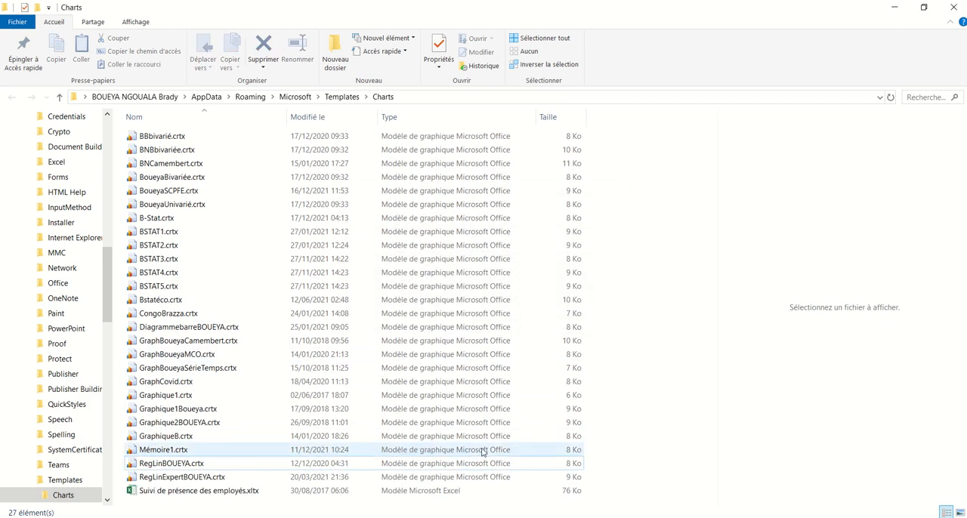
pyautogui.click(952, 9)
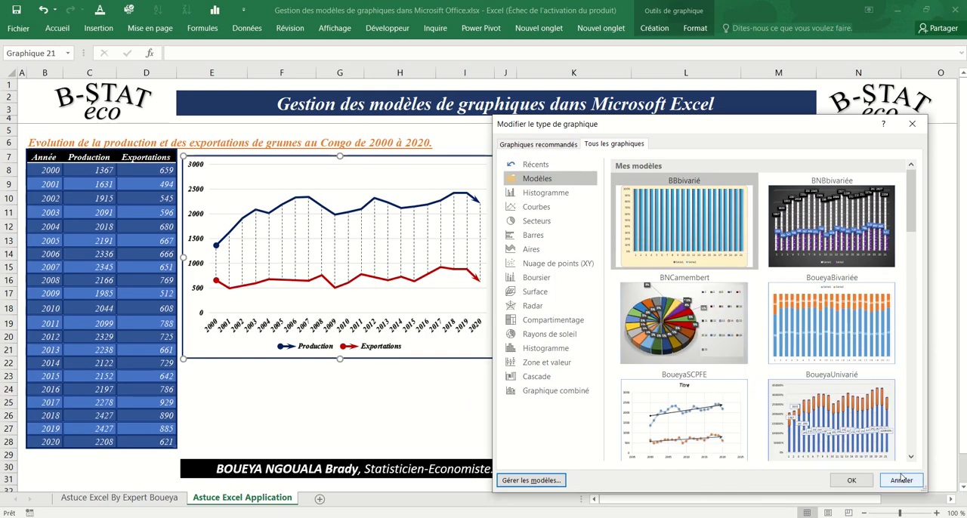
pyautogui.click(901, 480)
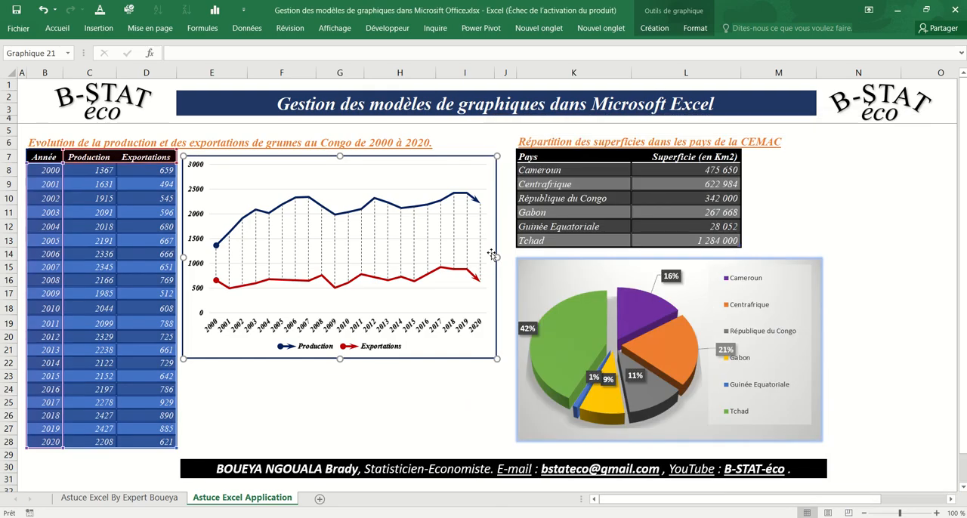
# Examine the full list of saved templates offered for the line chart's type, leaving without applying one, and deselect the chart.
pyautogui.click(654, 28)
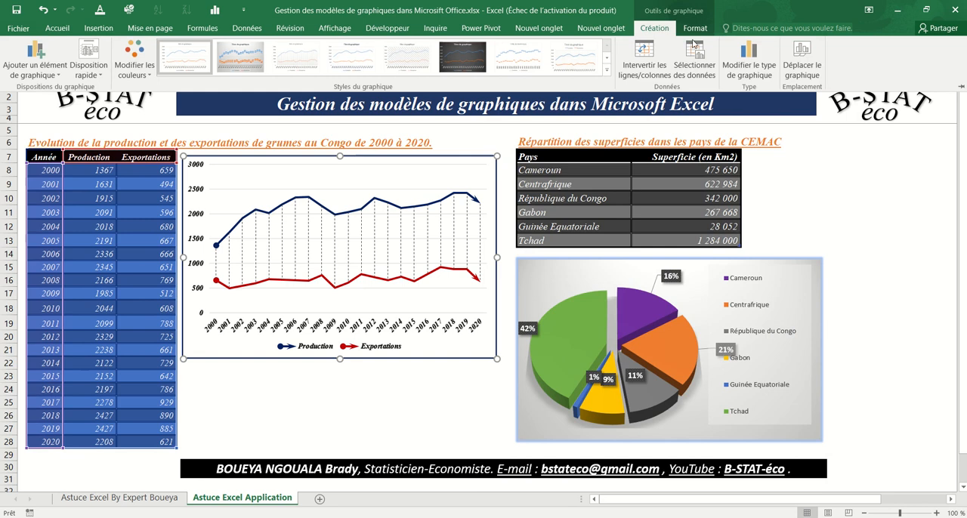
pyautogui.click(748, 60)
pyautogui.click(541, 180)
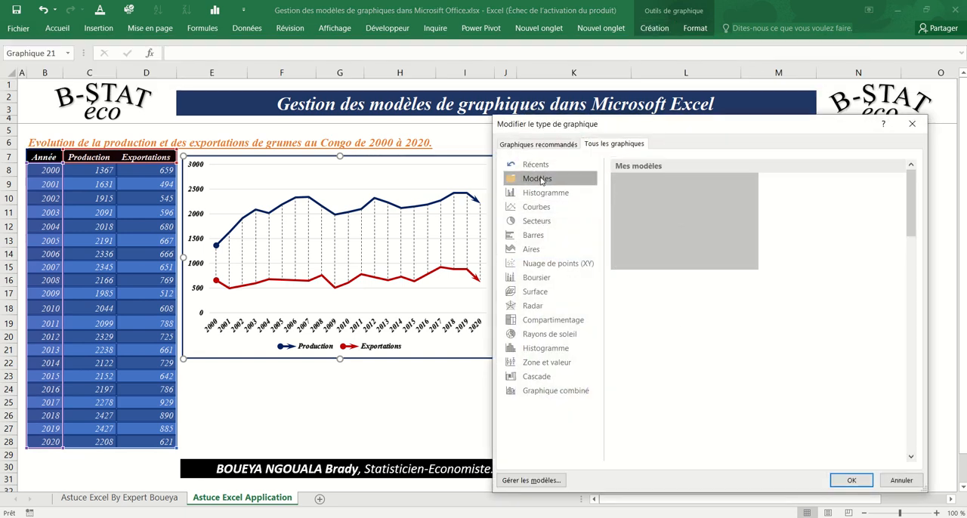
pyautogui.scroll(-2, 918, 275)
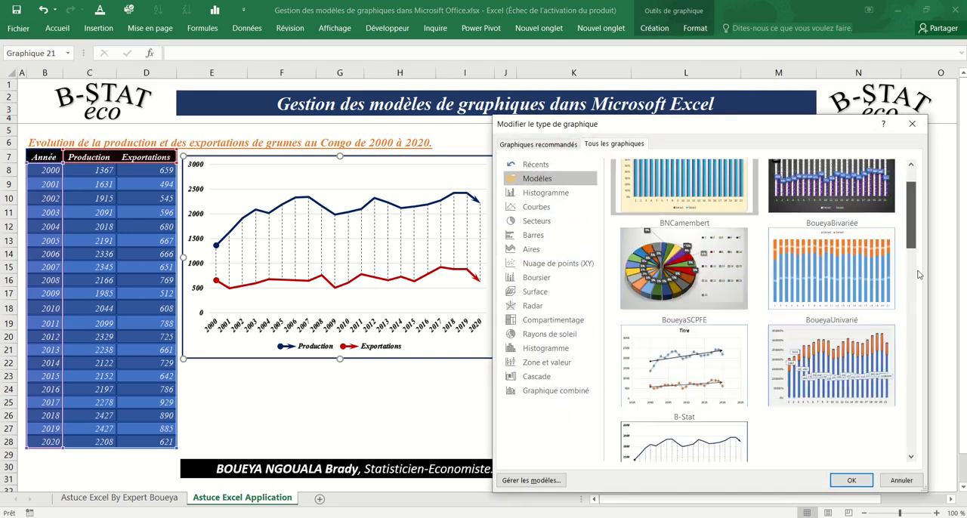
pyautogui.moveTo(919, 275); pyautogui.dragTo(920, 443)
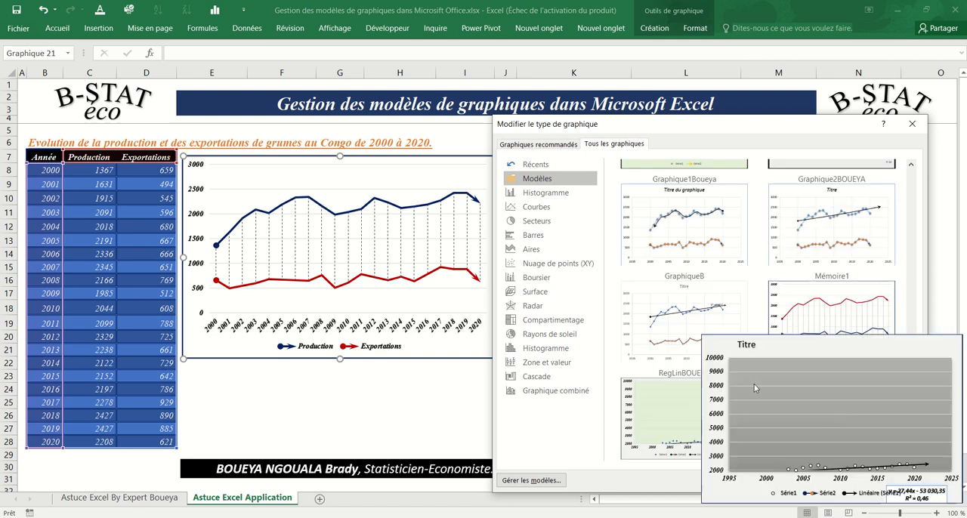
pyautogui.moveTo(785, 359)
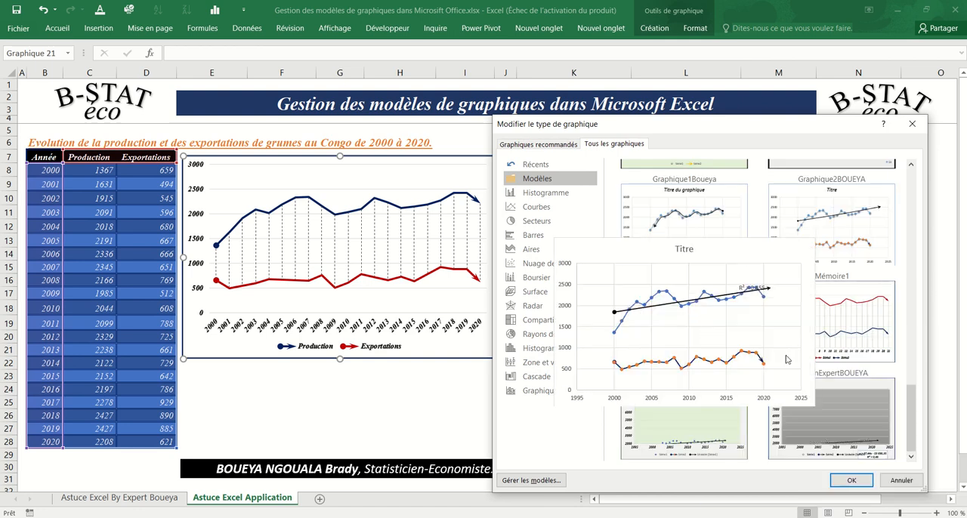
pyautogui.click(899, 481)
pyautogui.click(878, 352)
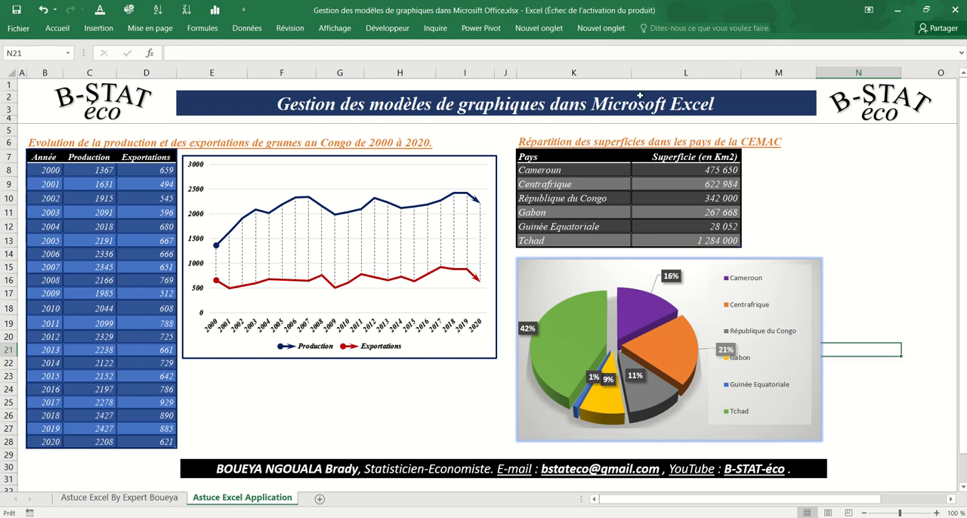
pyautogui.moveTo(489, 5)
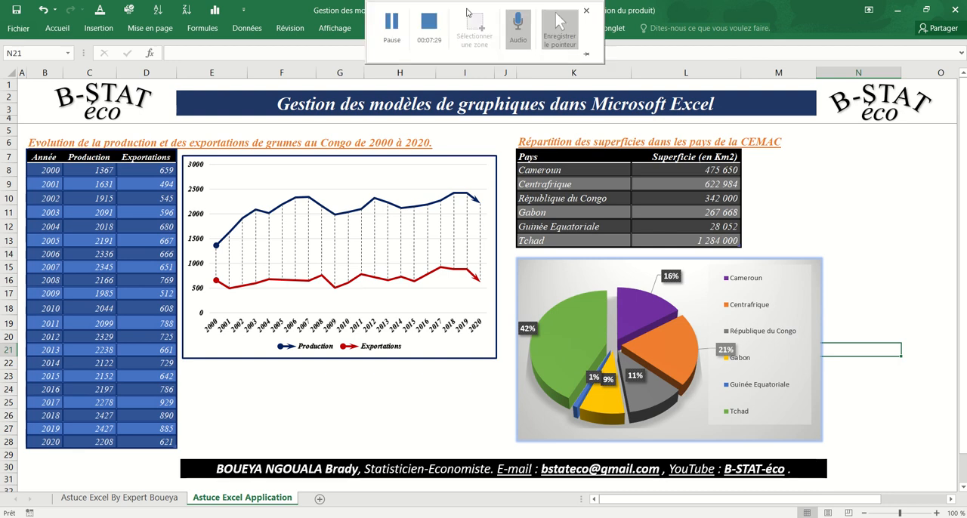